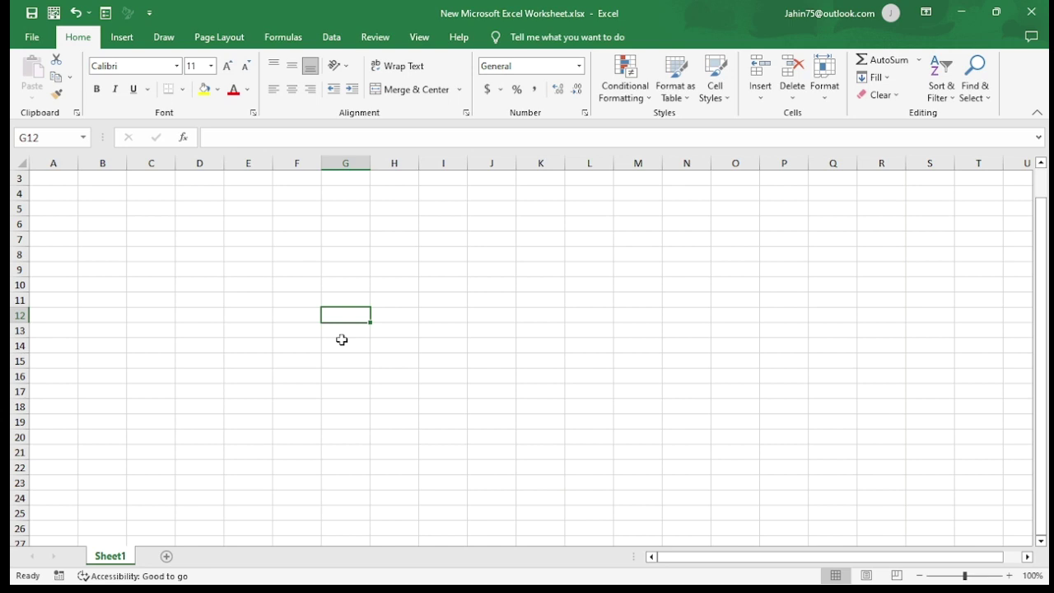
Step: Select the range D3:M25 and start typing a person's full name into D3
{"action": "left_click", "coordinate": [260, 312]}
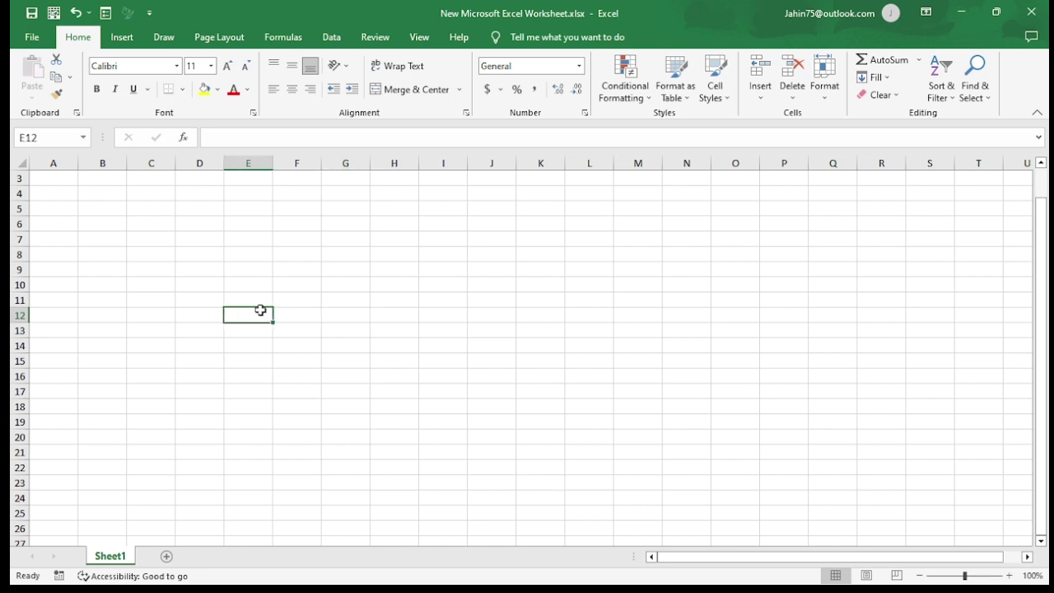
{"action": "left_click_drag", "start_coordinate": [200, 182], "coordinate": [622, 507]}
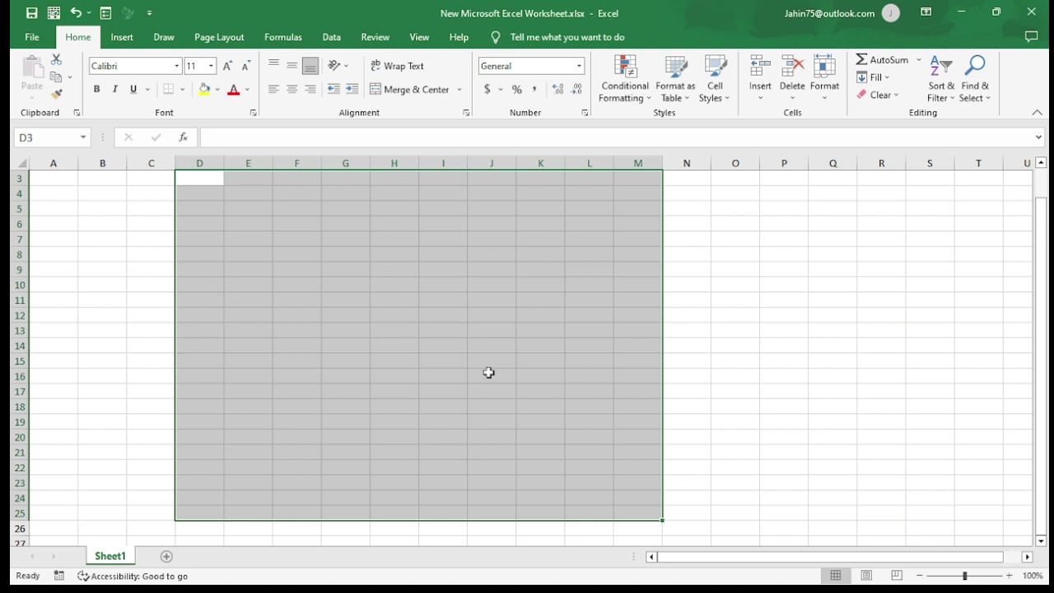
{"action": "scroll", "coordinate": [488, 372], "scroll_direction": "up", "scroll_amount": 1}
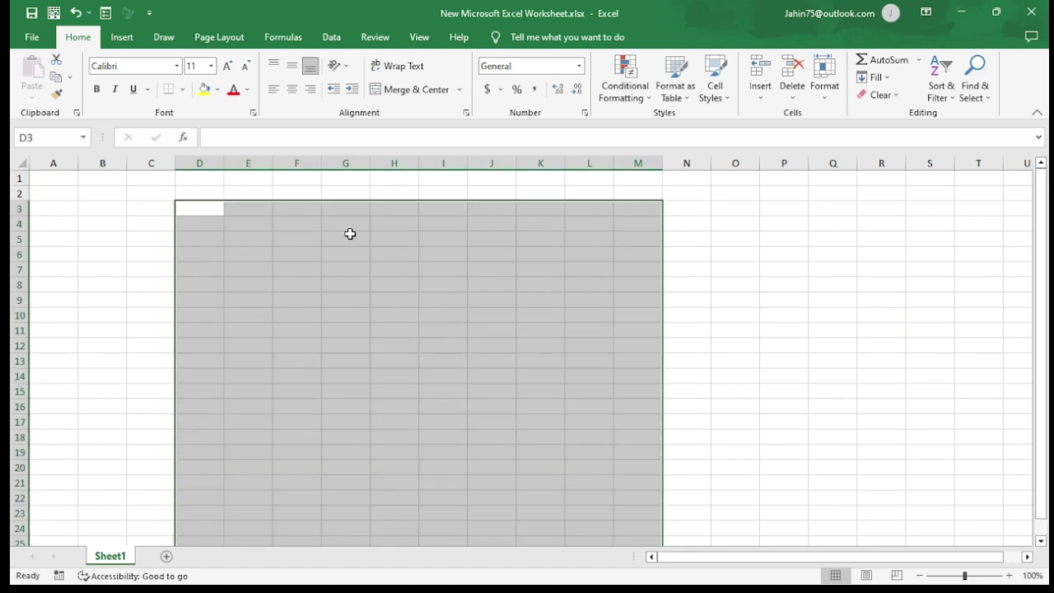
{"action": "scroll", "coordinate": [486, 277], "scroll_direction": "down", "scroll_amount": 1}
{"action": "scroll", "coordinate": [487, 277], "scroll_direction": "up", "scroll_amount": 1}
{"action": "scroll", "coordinate": [487, 278], "scroll_direction": "down", "scroll_amount": 1}
{"action": "scroll", "coordinate": [487, 278], "scroll_direction": "up", "scroll_amount": 1}
{"action": "type", "text": "m"}
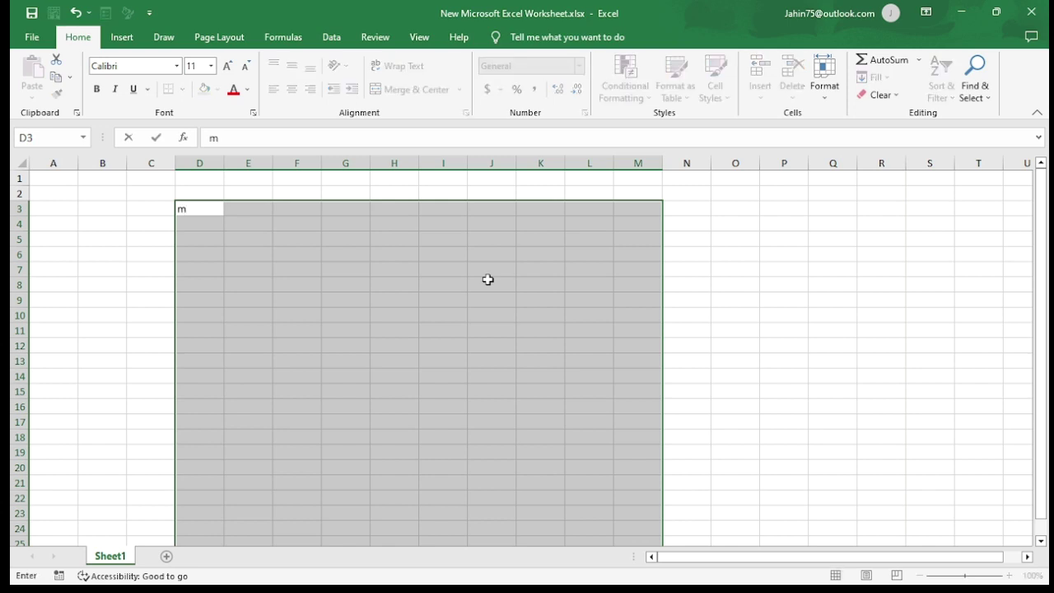
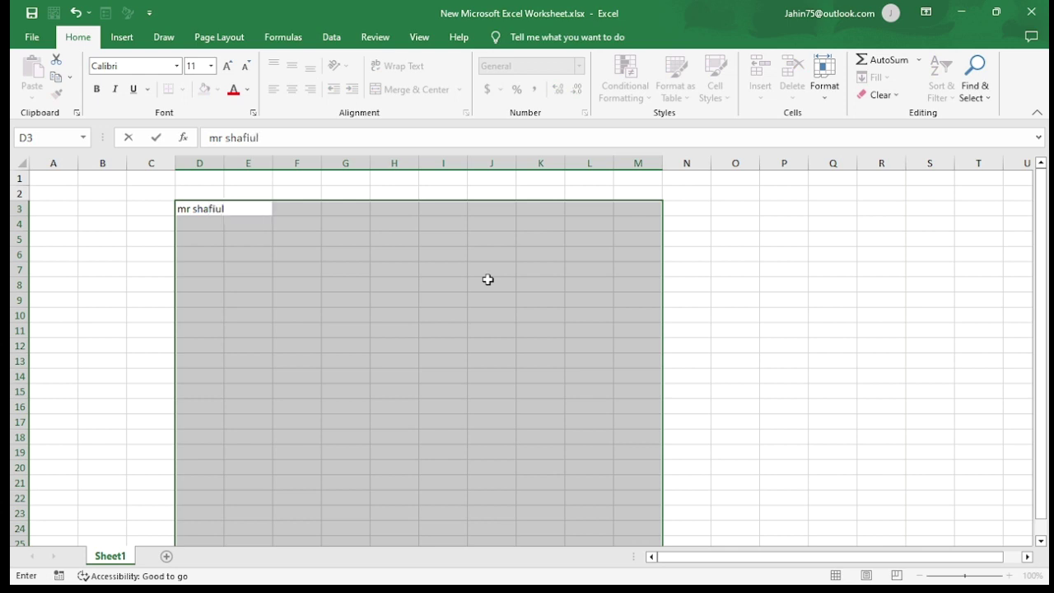
Step: Fill every cell of D3:M25 with the typed name using Ctrl+Enter
{"action": "key", "text": "ctrl+Return"}
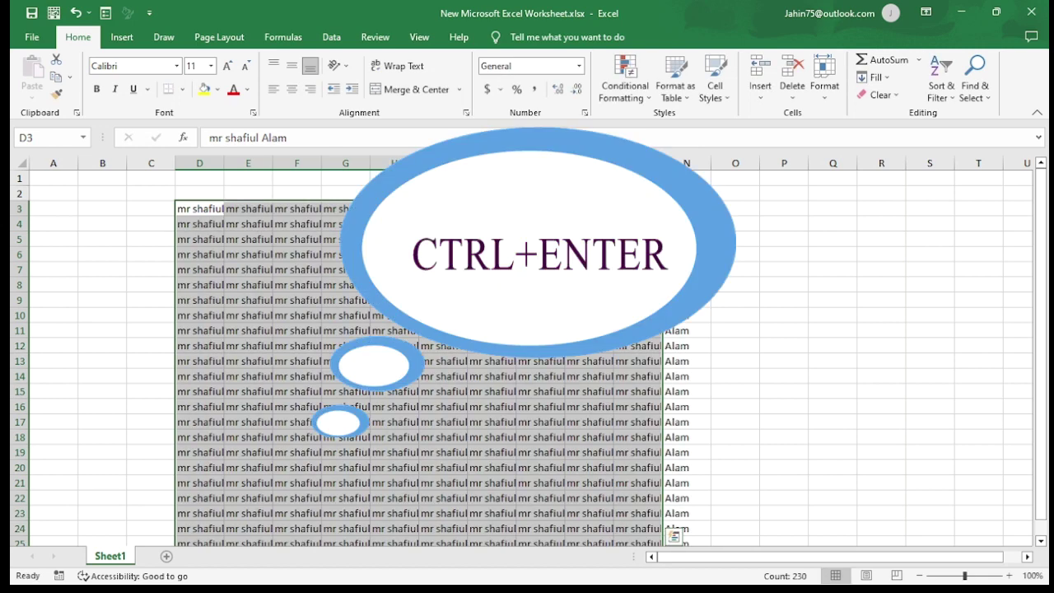
{"action": "scroll", "coordinate": [476, 352], "scroll_direction": "down", "scroll_amount": 2}
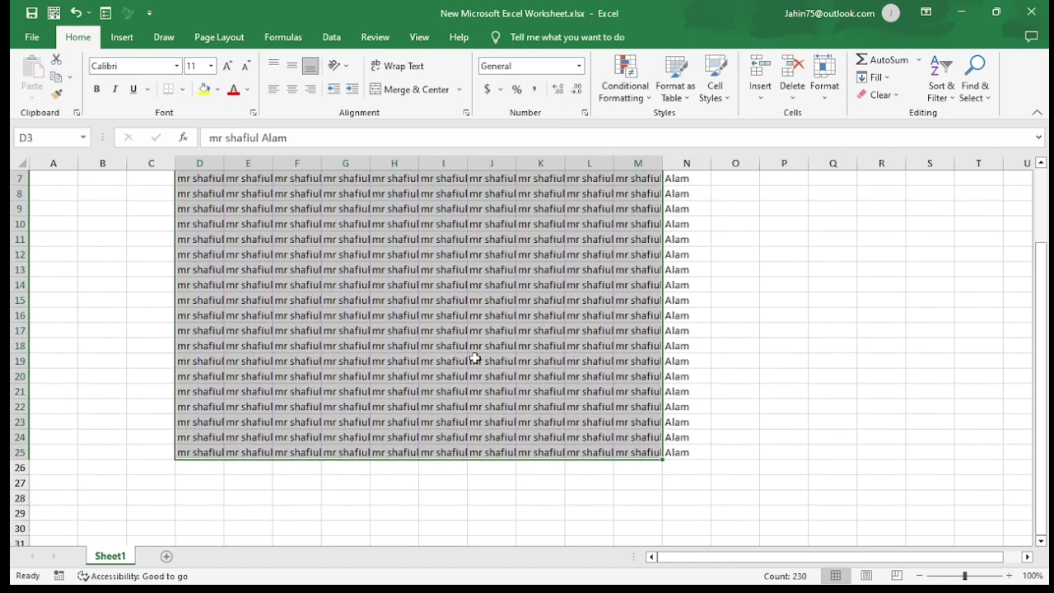
{"action": "scroll", "coordinate": [481, 368], "scroll_direction": "up", "scroll_amount": 2}
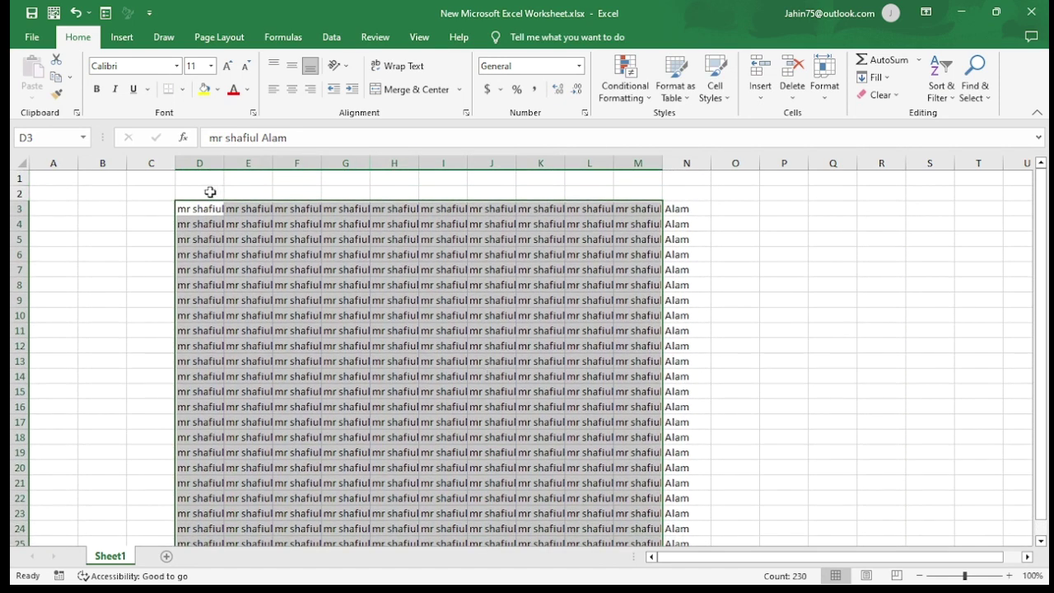
Step: Autofit column D and widen column E to about 15.57 so the name shows
{"action": "double_click", "coordinate": [223, 163]}
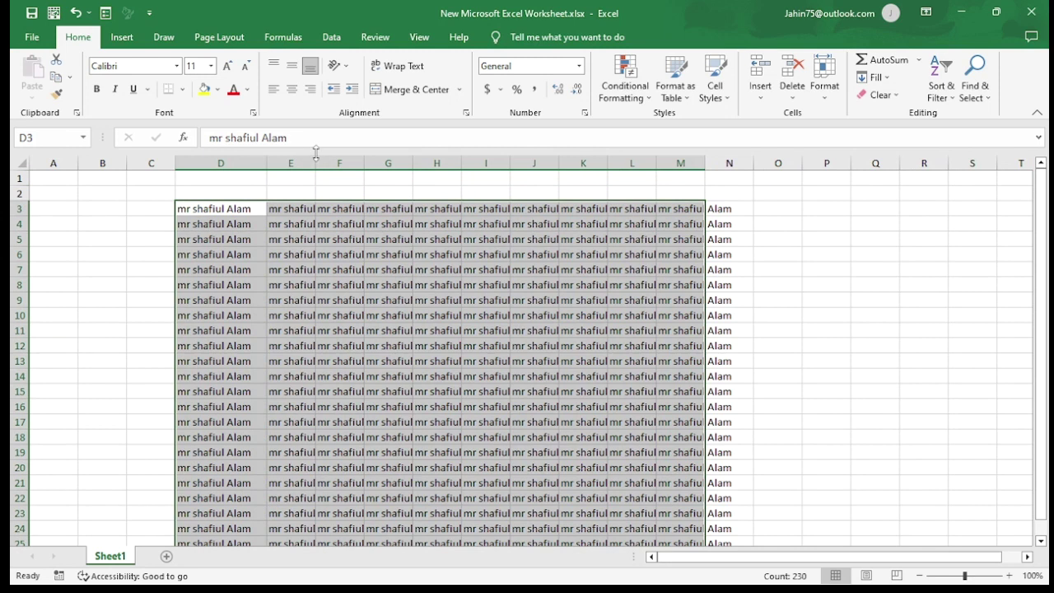
{"action": "left_click_drag", "start_coordinate": [315, 164], "coordinate": [527, 165]}
{"action": "scroll", "coordinate": [403, 265], "scroll_direction": "down", "scroll_amount": 5}
{"action": "scroll", "coordinate": [400, 270], "scroll_direction": "up", "scroll_amount": 5}
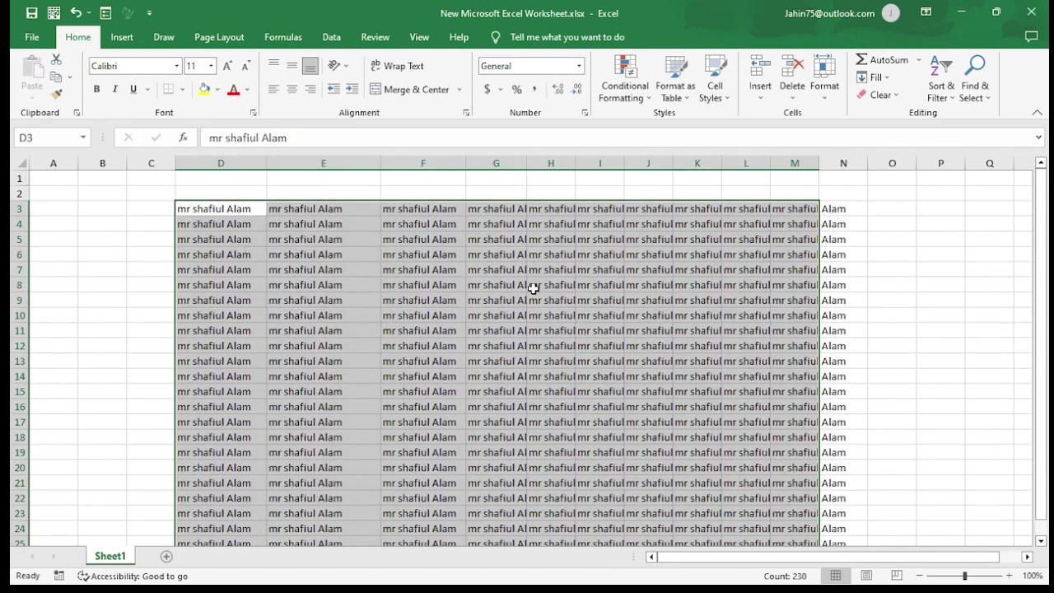
Step: Clear the names from D3:M25 and fill every cell with 1
{"action": "key", "text": "Delete"}
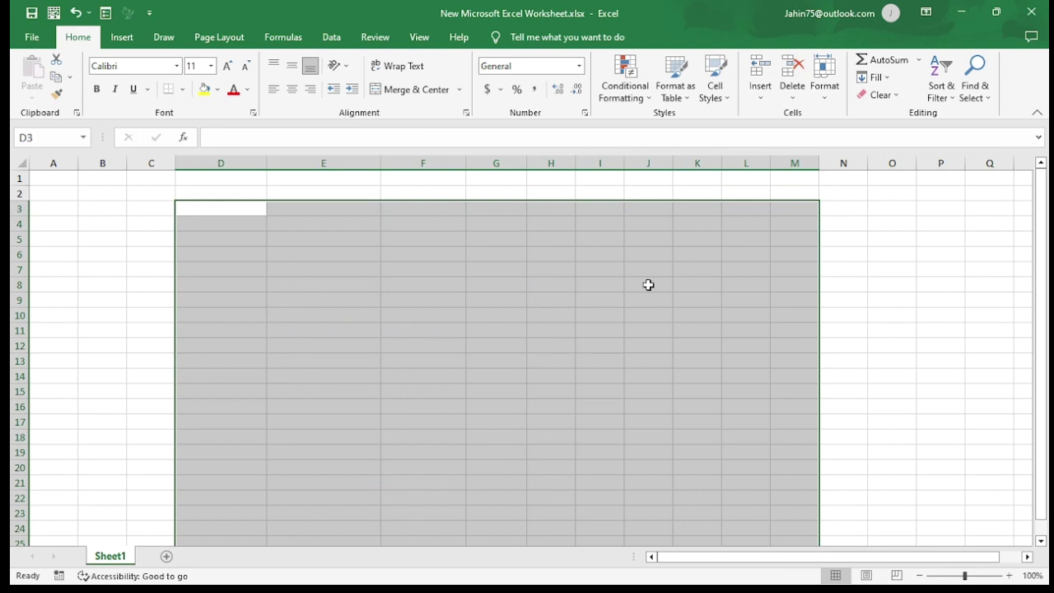
{"action": "type", "text": "1"}
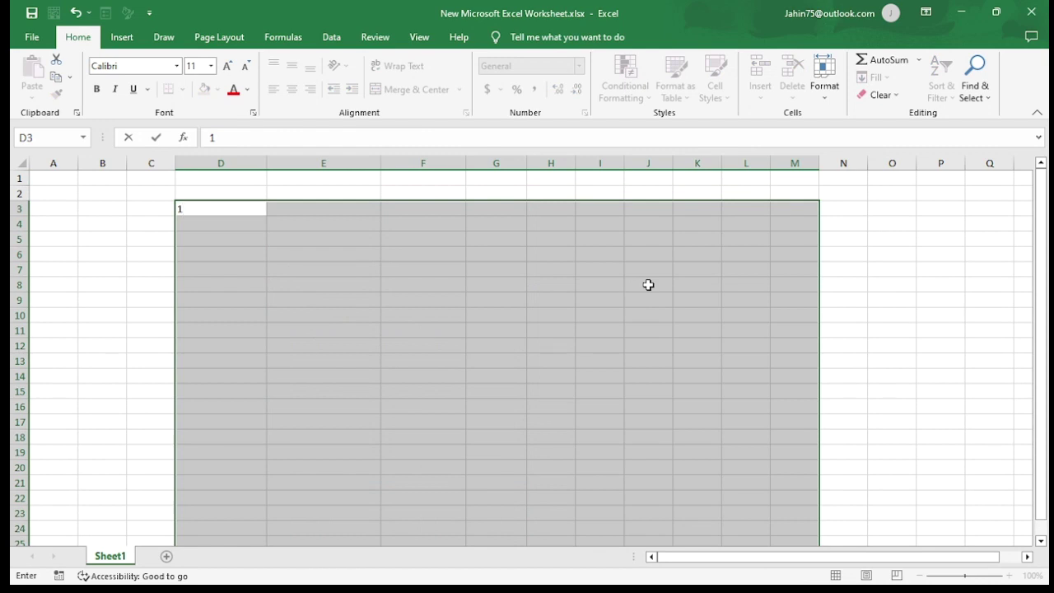
{"action": "key", "text": "ctrl+Return"}
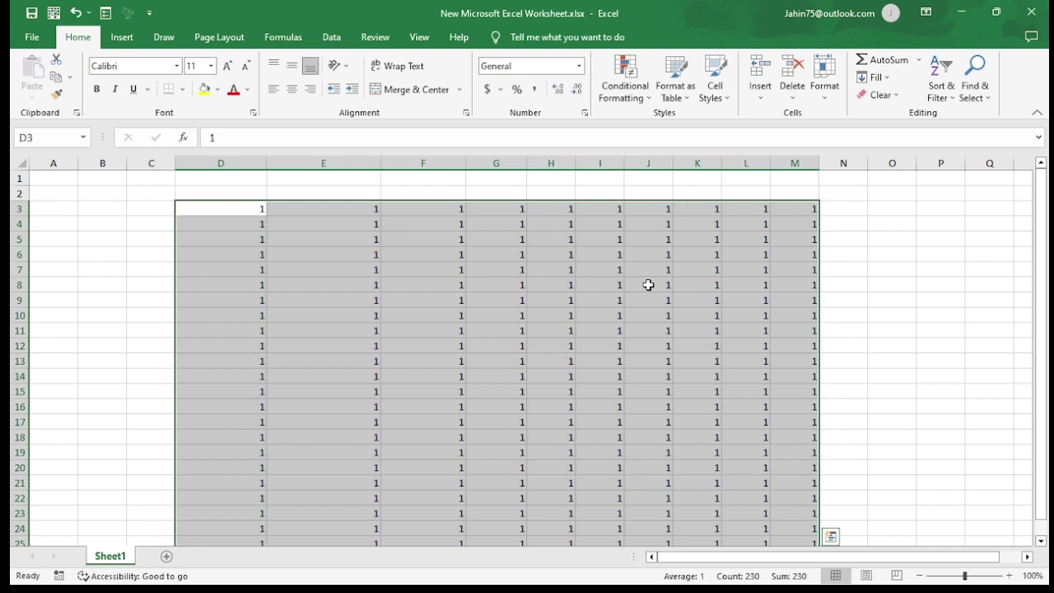
Step: Delete the 1s from D3:M25 and drop the range selection
{"action": "scroll", "coordinate": [689, 305], "scroll_direction": "down", "scroll_amount": 3}
{"action": "scroll", "coordinate": [696, 305], "scroll_direction": "up", "scroll_amount": 3}
{"action": "key", "text": "Delete"}
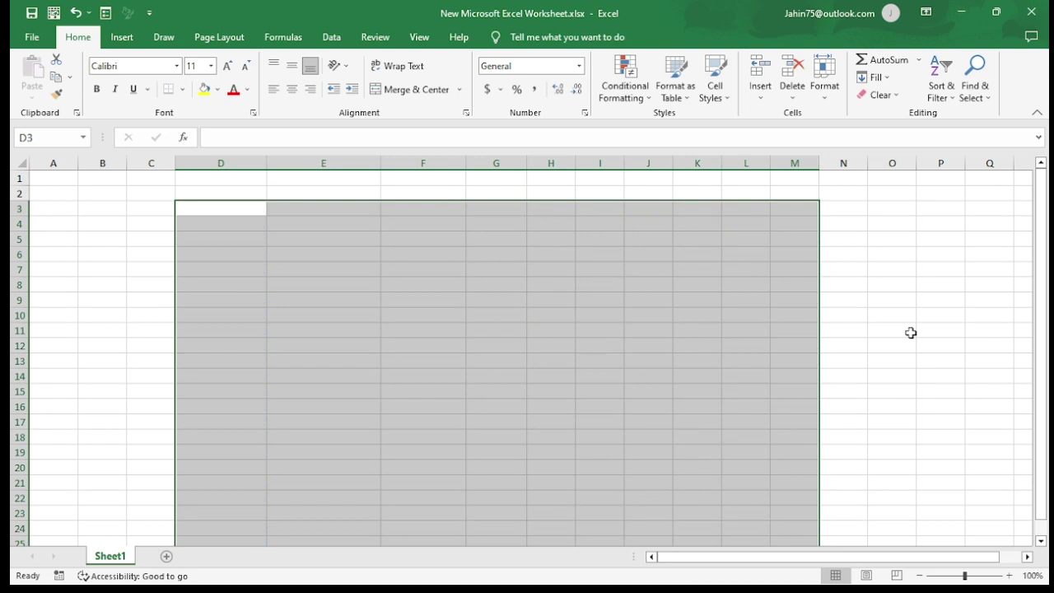
{"action": "left_click", "coordinate": [910, 332]}
Step: Ctrl-select 21 scattered cells, including B1, D1, E1, J4, B15:B16, E23 and L23
{"action": "left_click", "coordinate": [310, 357]}
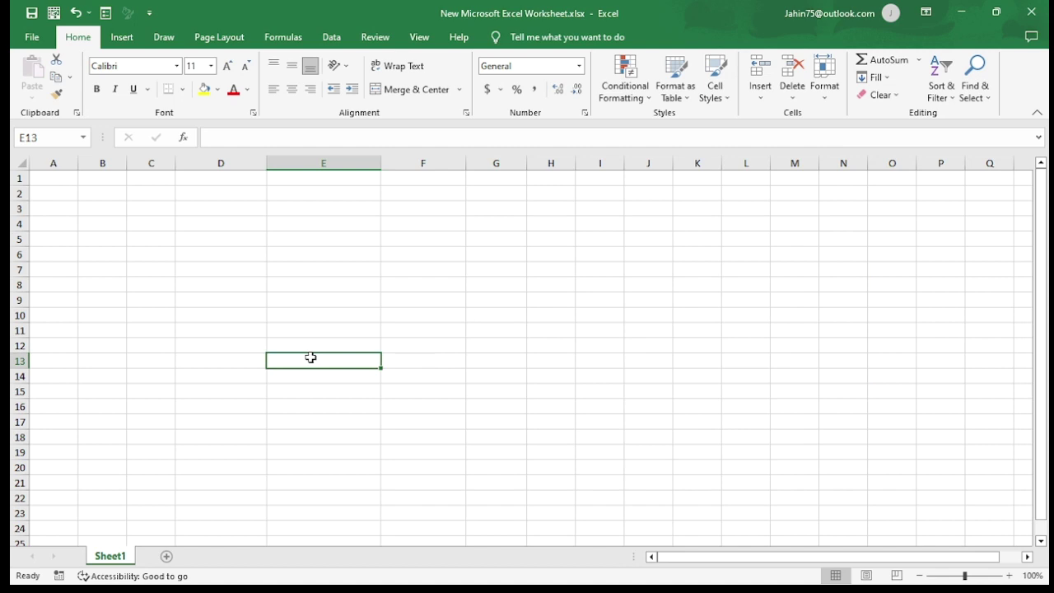
{"action": "left_click", "coordinate": [111, 178], "text": "ctrl"}
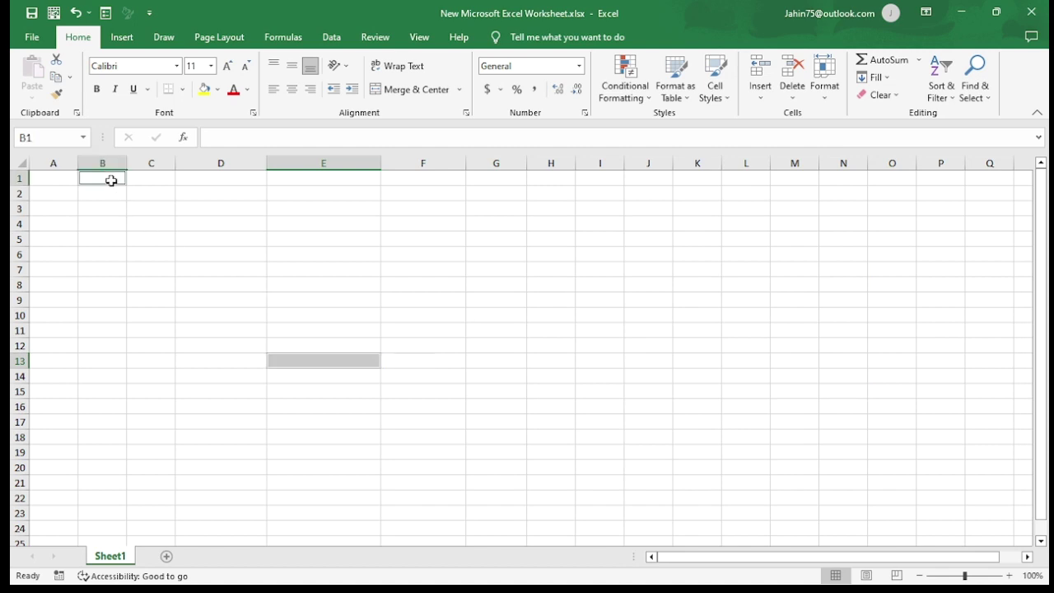
{"action": "left_click", "coordinate": [218, 179], "text": "ctrl"}
{"action": "left_click", "coordinate": [356, 182], "text": "ctrl"}
{"action": "left_click", "coordinate": [364, 254], "text": "ctrl"}
{"action": "left_click", "coordinate": [429, 302], "text": "ctrl"}
{"action": "left_click", "coordinate": [615, 282], "text": "ctrl"}
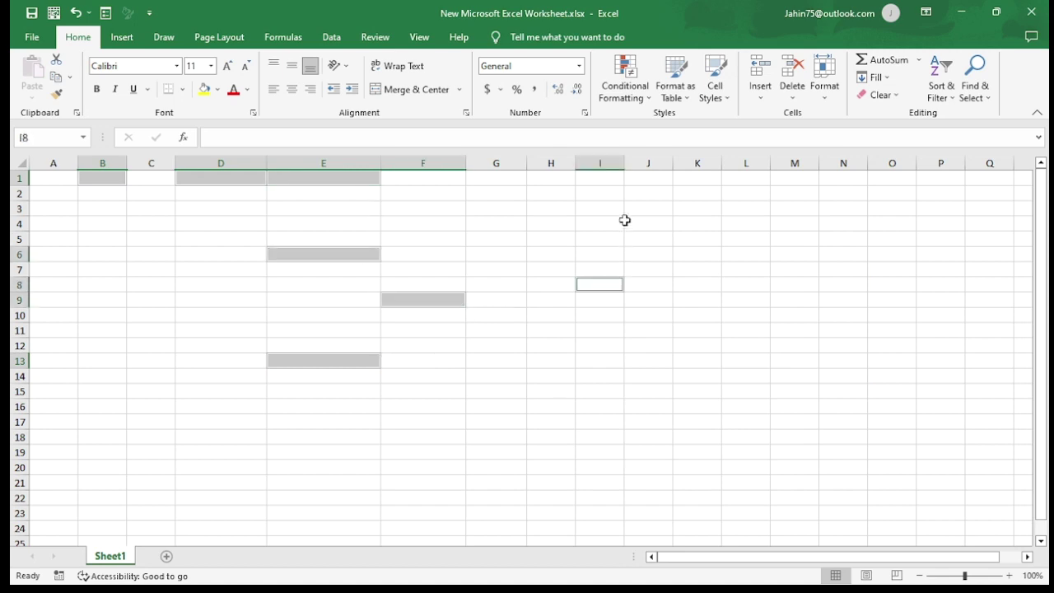
{"action": "left_click", "coordinate": [632, 222], "text": "ctrl"}
{"action": "left_click", "coordinate": [762, 197], "text": "ctrl"}
{"action": "left_click", "coordinate": [772, 339], "text": "ctrl"}
{"action": "left_click", "coordinate": [619, 417], "text": "ctrl"}
{"action": "left_click", "coordinate": [435, 464], "text": "ctrl"}
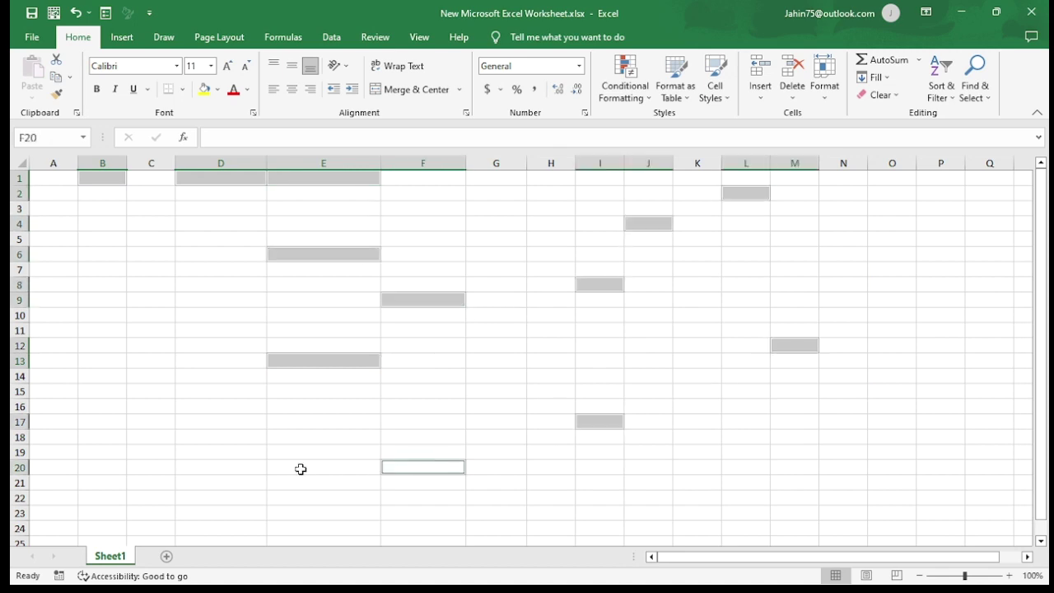
{"action": "left_click", "coordinate": [222, 467], "text": "ctrl"}
{"action": "left_click", "coordinate": [151, 314], "text": "ctrl"}
{"action": "left_click", "coordinate": [211, 256], "text": "ctrl"}
{"action": "left_click", "coordinate": [89, 252], "text": "ctrl"}
{"action": "left_click_drag", "start_coordinate": [97, 390], "coordinate": [94, 405]}
{"action": "left_click", "coordinate": [93, 467], "text": "ctrl"}
{"action": "left_click", "coordinate": [362, 507], "text": "ctrl"}
{"action": "left_click", "coordinate": [732, 509], "text": "ctrl"}
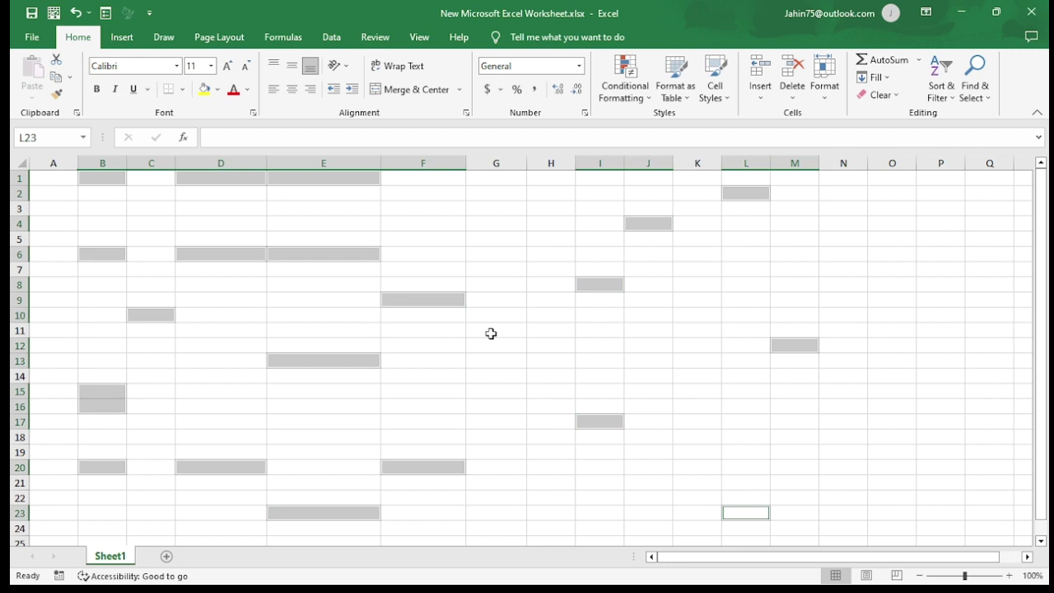
Step: Enter 2 into all 21 selected cells at once, then deselect
{"action": "type", "text": "2"}
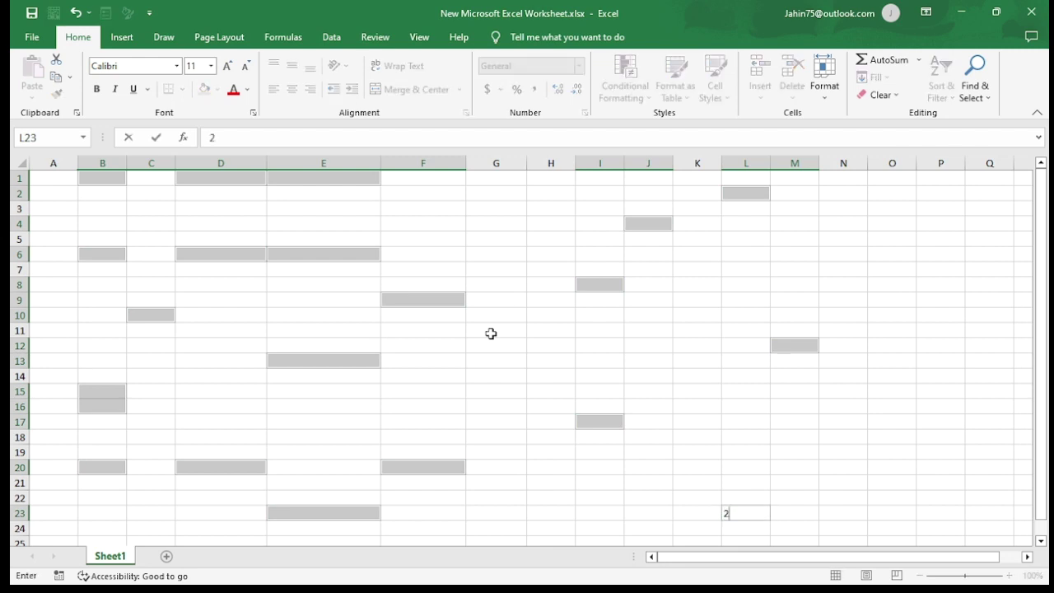
{"action": "key", "text": "ctrl+Return"}
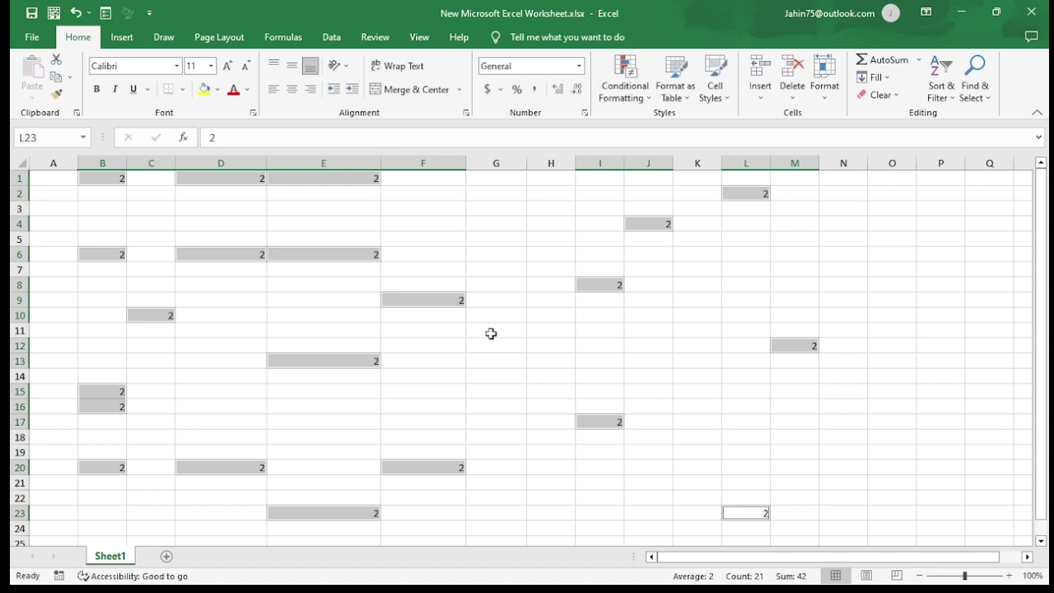
{"action": "left_click", "coordinate": [714, 344]}
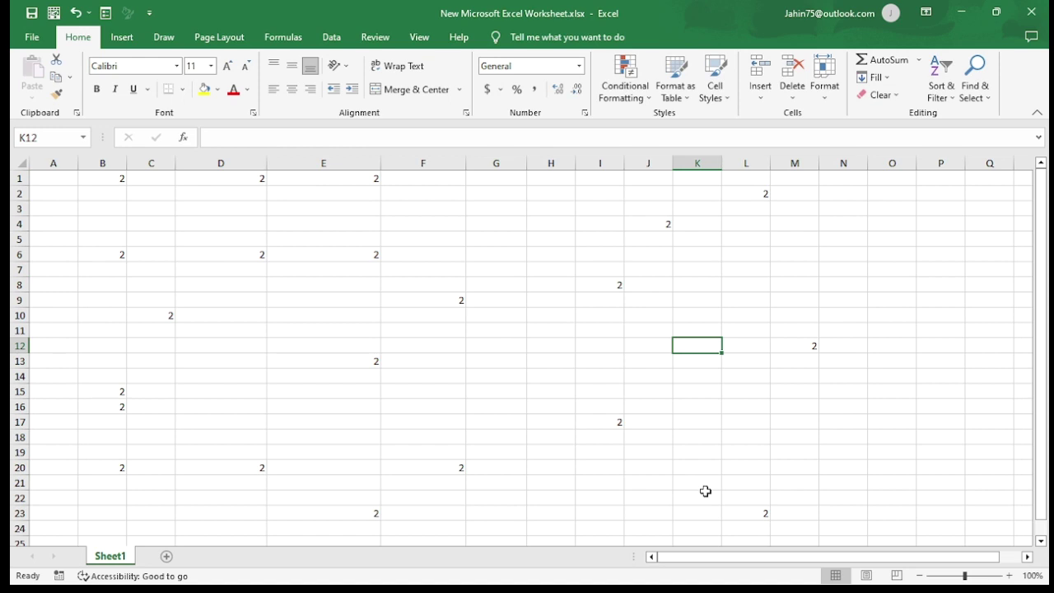
Step: Select the whole worksheet with Ctrl+A and delete all the 2 values
{"action": "scroll", "coordinate": [591, 364], "scroll_direction": "down", "scroll_amount": 1}
{"action": "scroll", "coordinate": [591, 364], "scroll_direction": "down", "scroll_amount": 2}
{"action": "scroll", "coordinate": [591, 364], "scroll_direction": "up", "scroll_amount": 3}
{"action": "key", "text": "ctrl+a"}
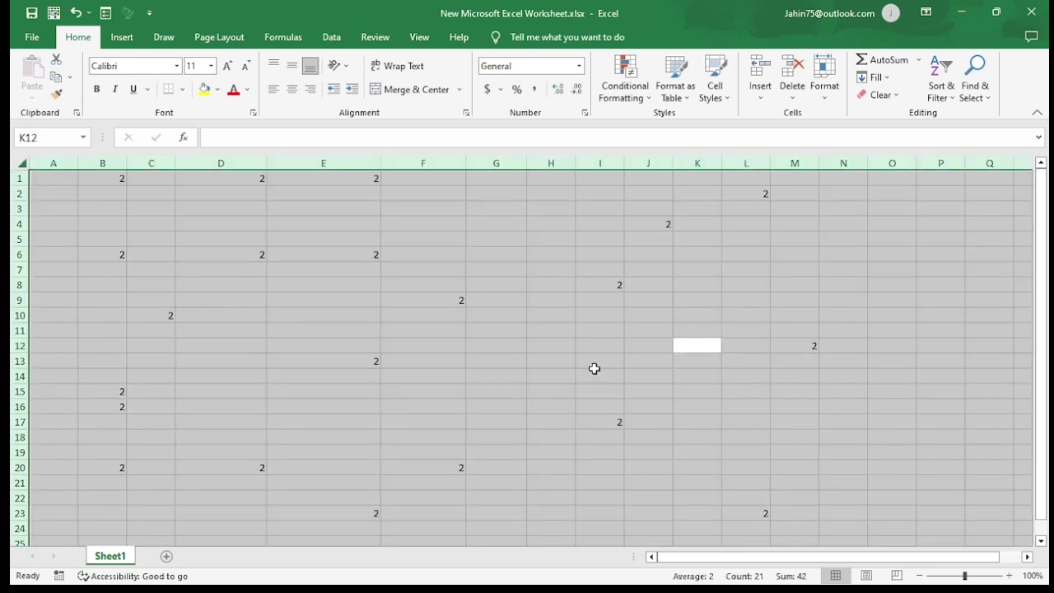
{"action": "key", "text": "Delete"}
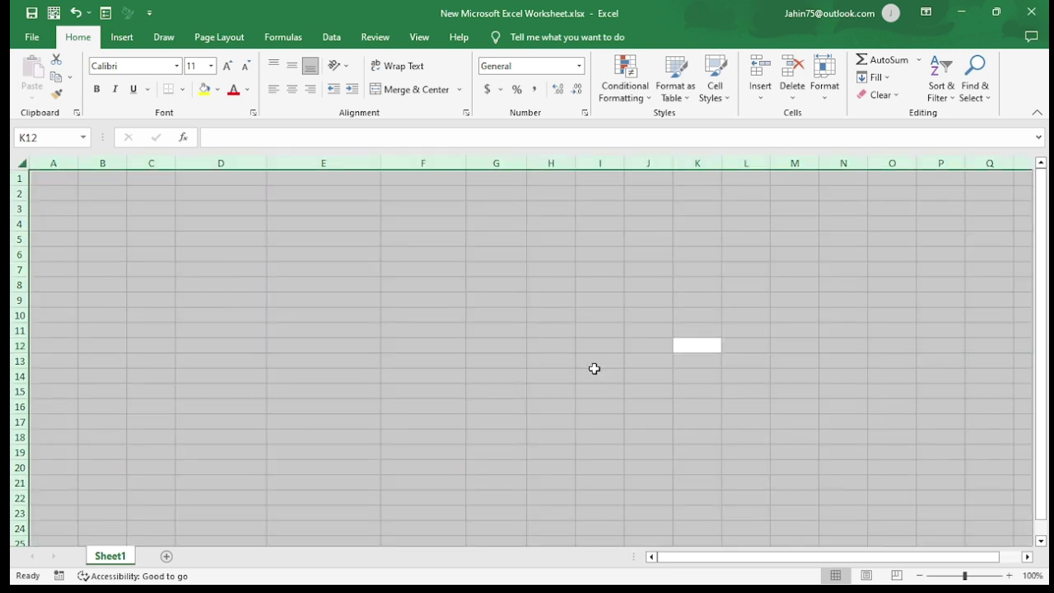
{"action": "left_click", "coordinate": [632, 361]}
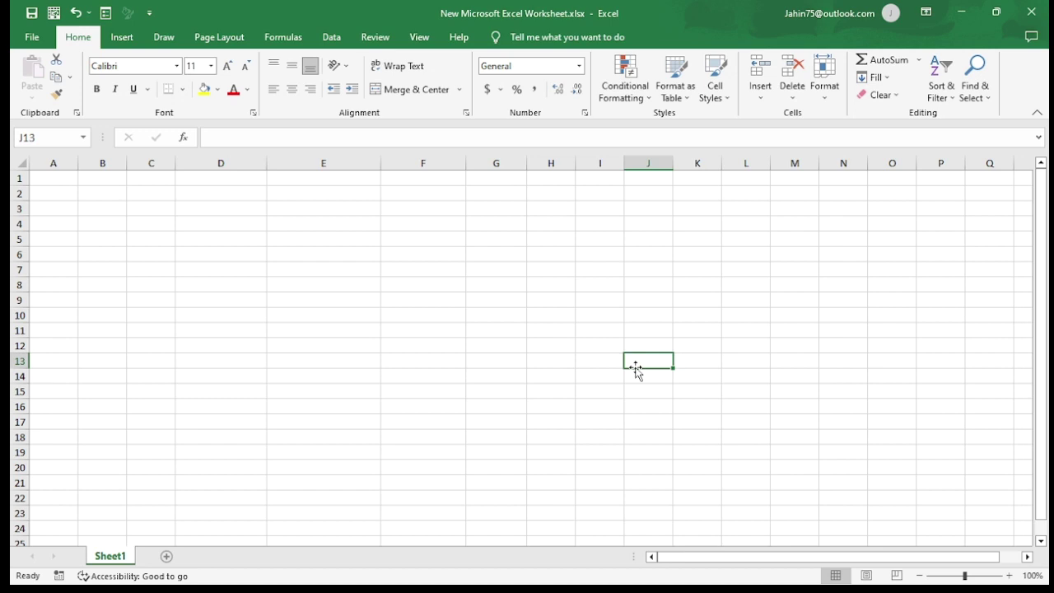
Step: Enter test values 12 in A1 and 45 in B1
{"action": "left_click", "coordinate": [423, 280]}
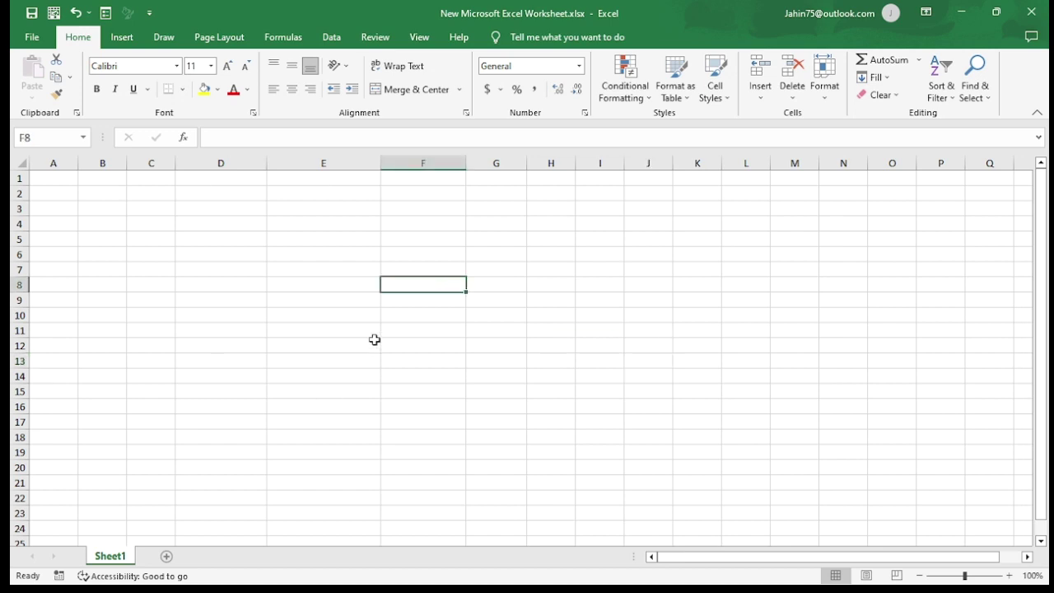
{"action": "left_click", "coordinate": [318, 266]}
{"action": "key", "text": "Up"}
{"action": "key", "text": "Up"}
{"action": "key", "text": "Up"}
{"action": "key", "text": "Up"}
{"action": "key", "text": "Up"}
{"action": "key", "text": "Up"}
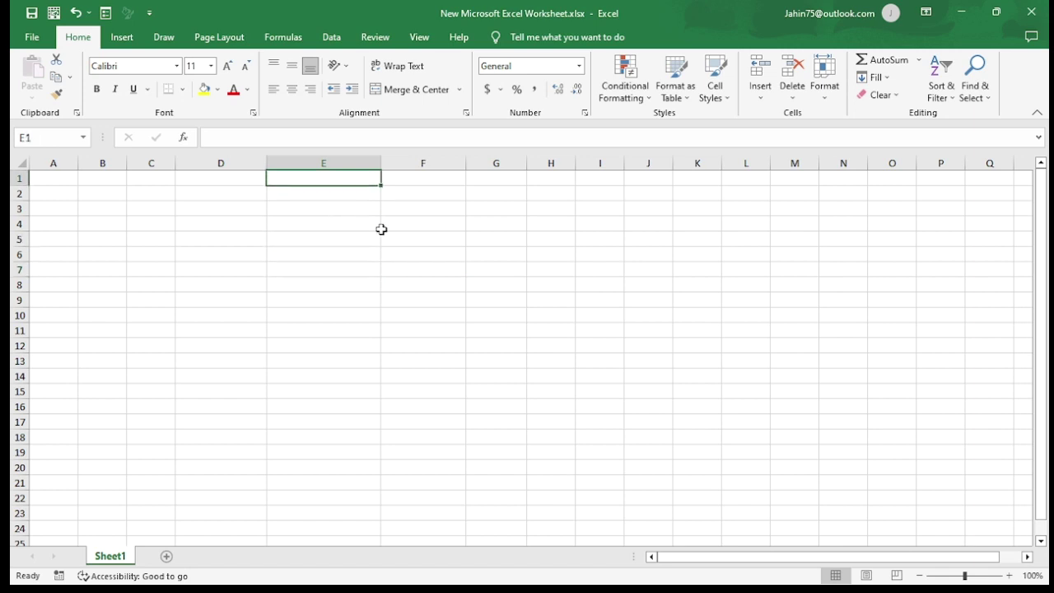
{"action": "left_click", "coordinate": [344, 250]}
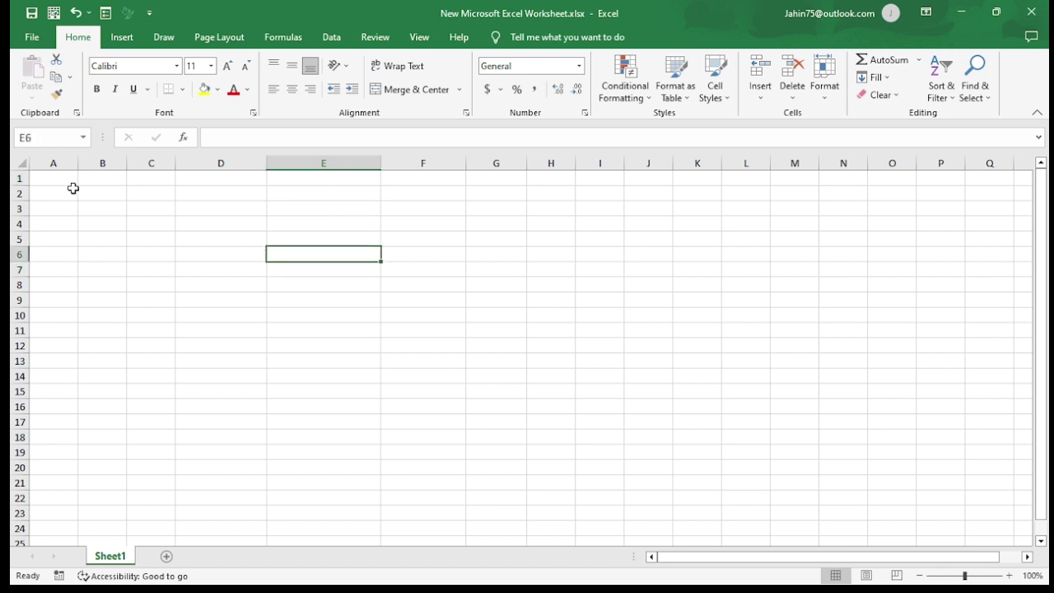
{"action": "left_click", "coordinate": [69, 179]}
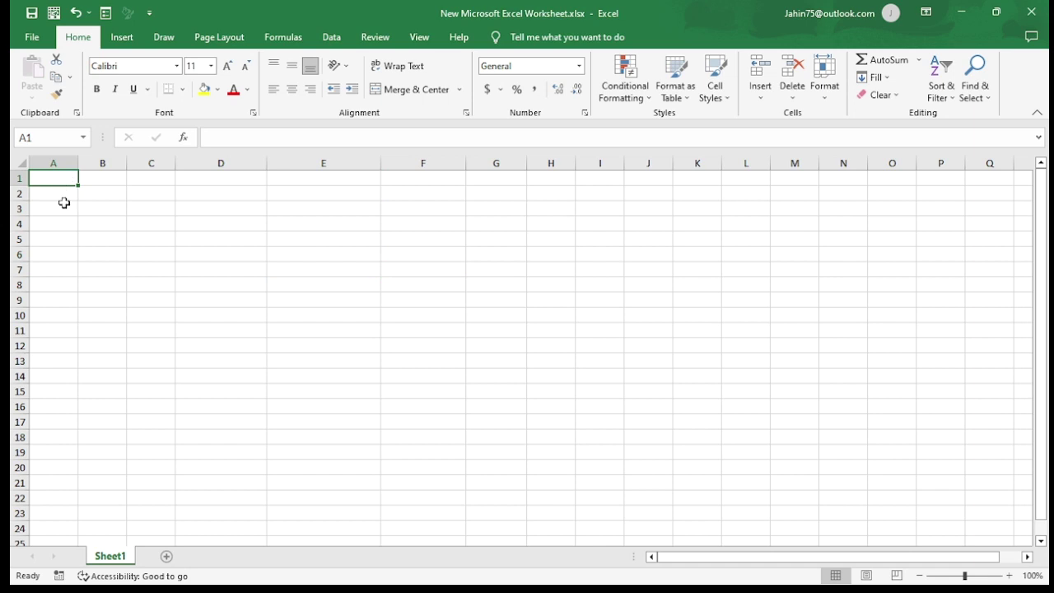
{"action": "type", "text": "12"}
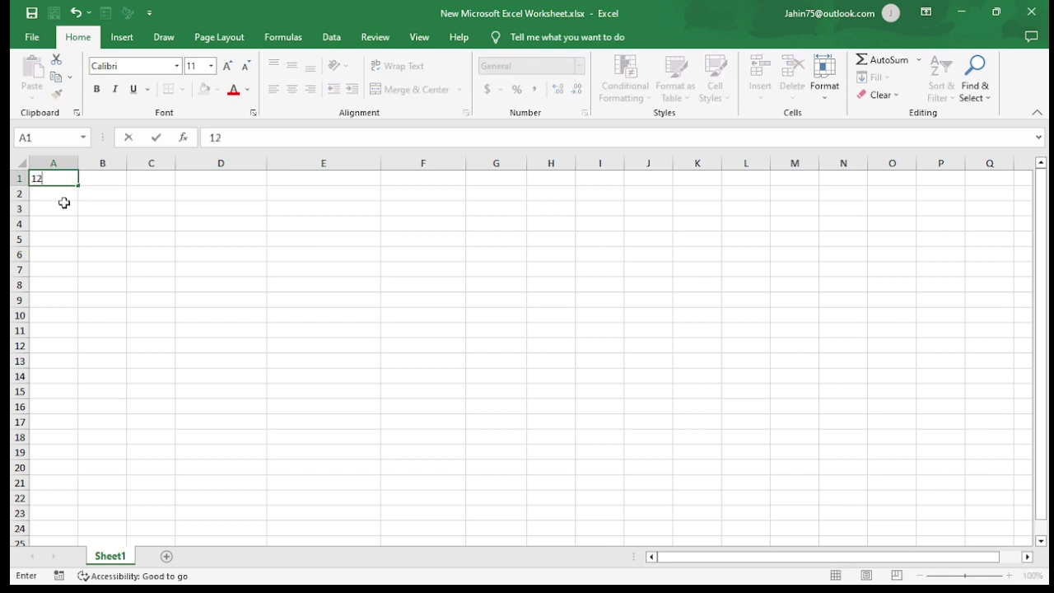
{"action": "key", "text": "Return"}
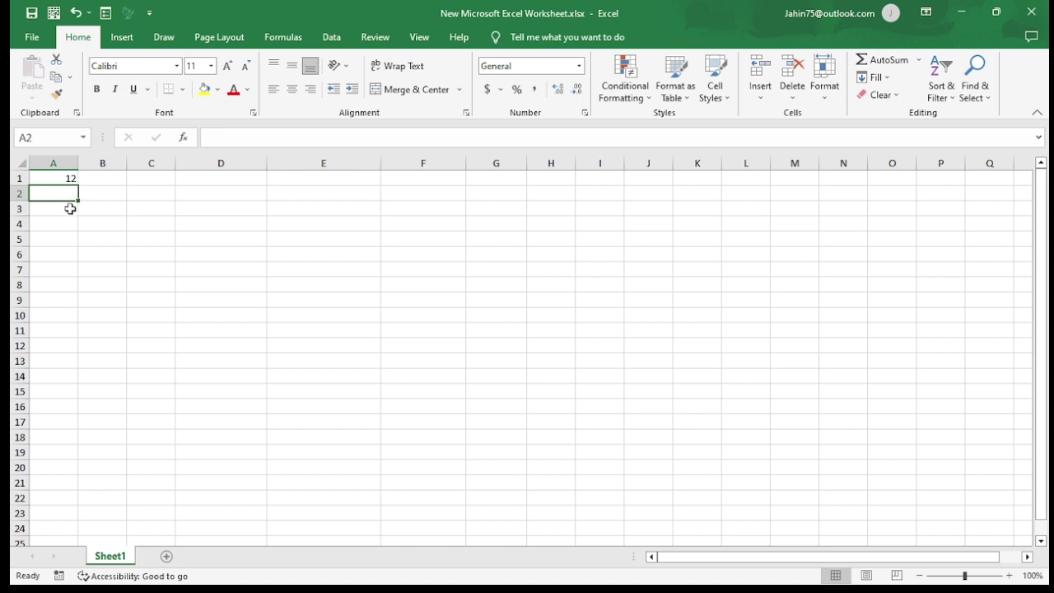
{"action": "left_click", "coordinate": [97, 178]}
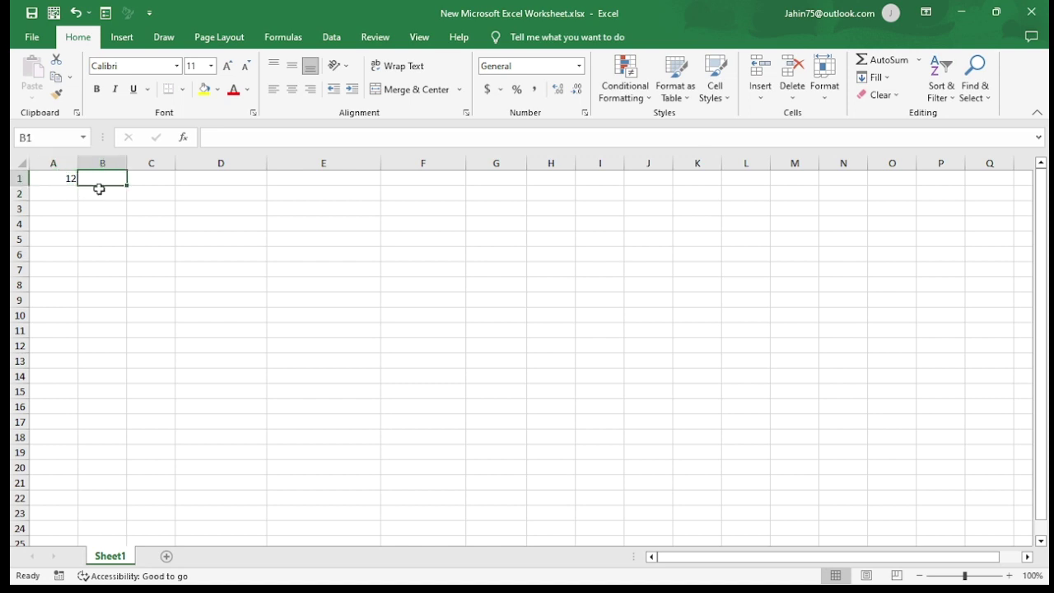
{"action": "type", "text": "45"}
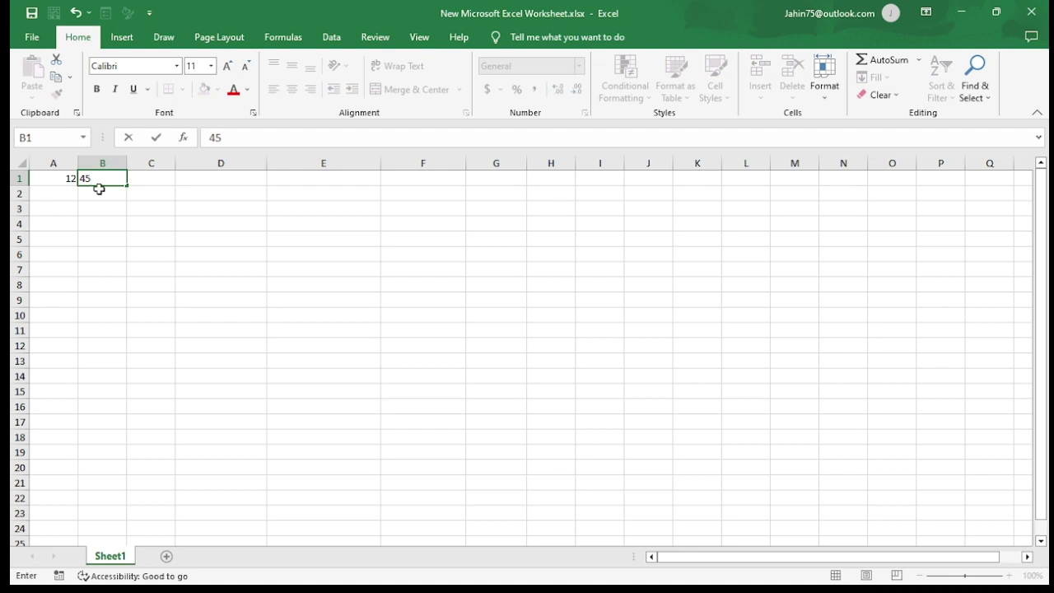
{"action": "key", "text": "Return"}
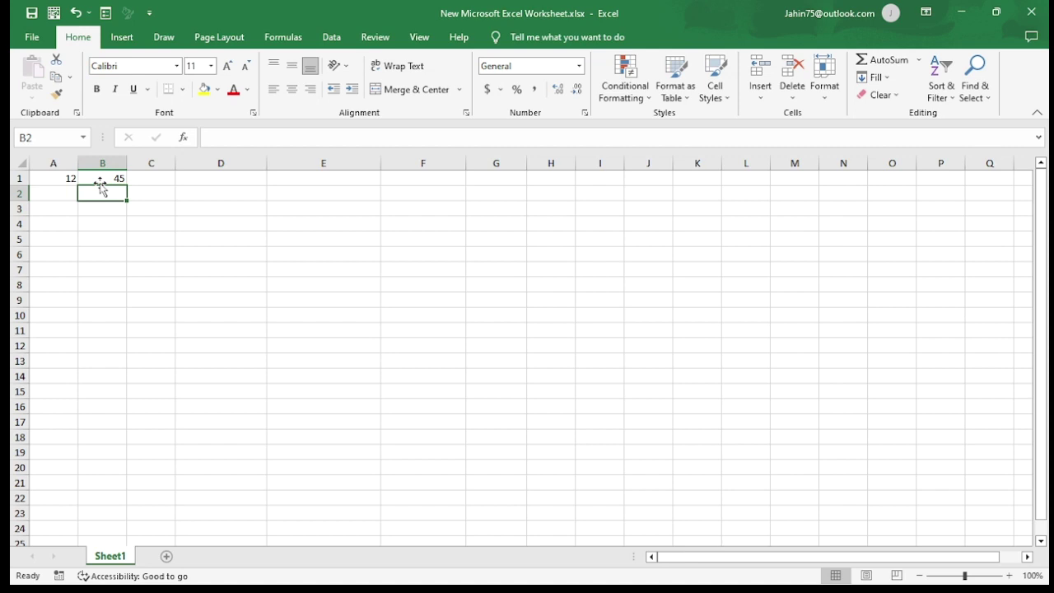
Step: Clear the test values from B1 and A1
{"action": "left_click", "coordinate": [113, 221]}
{"action": "left_click", "coordinate": [116, 180]}
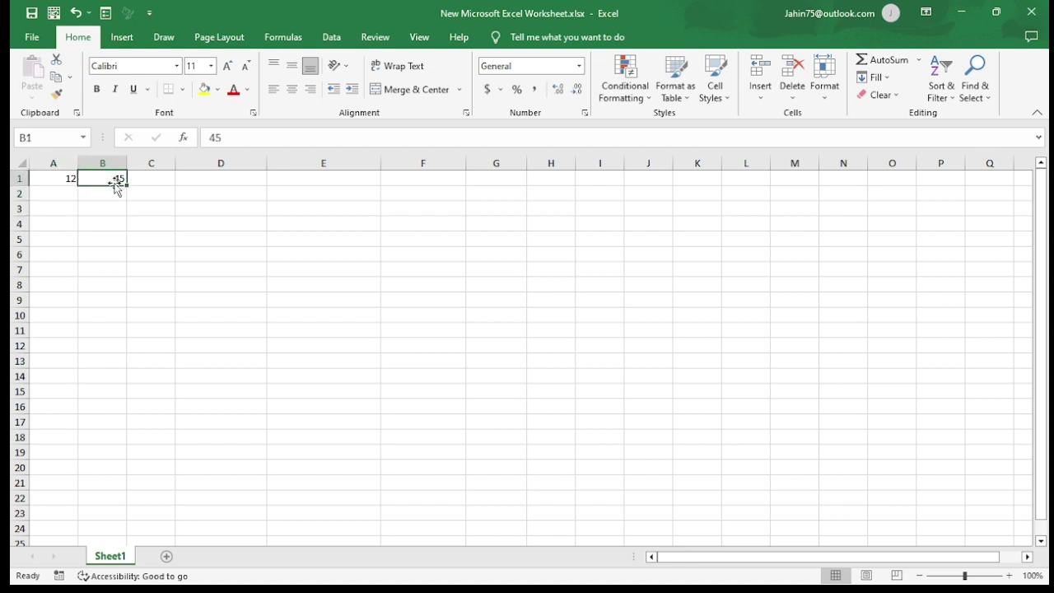
{"action": "left_click", "coordinate": [66, 181]}
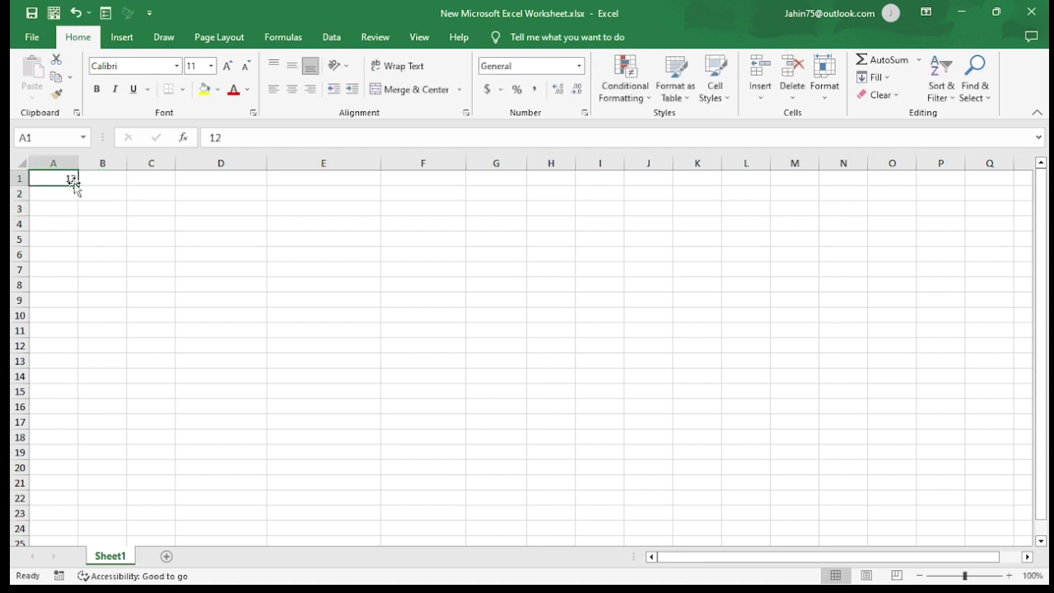
{"action": "key", "text": "BackSpace"}
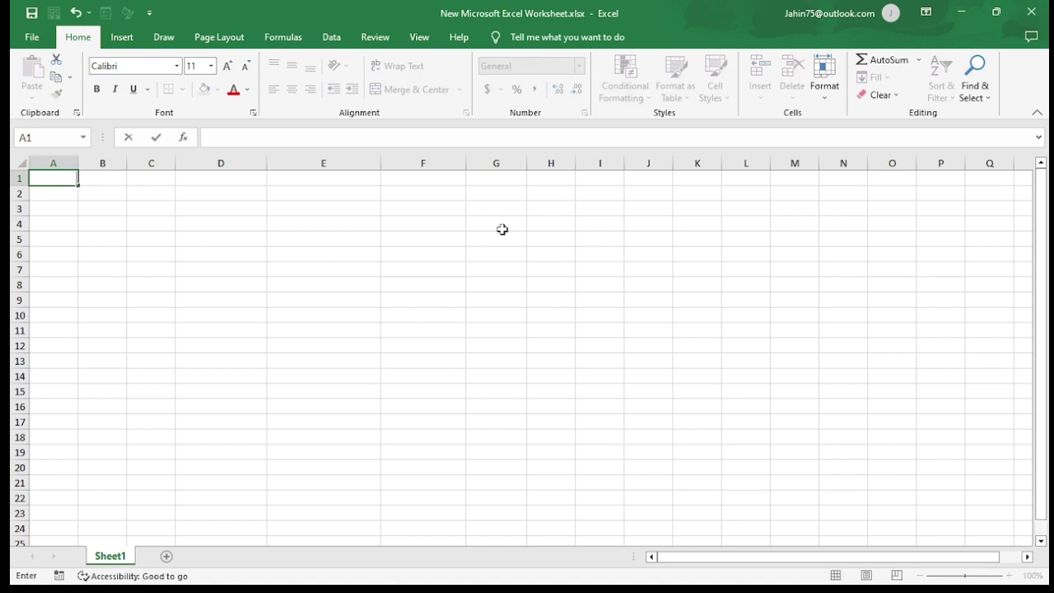
Step: In Excel Options > Advanced, set 'After pressing Enter, move selection' direction to Right
{"action": "left_click", "coordinate": [33, 37]}
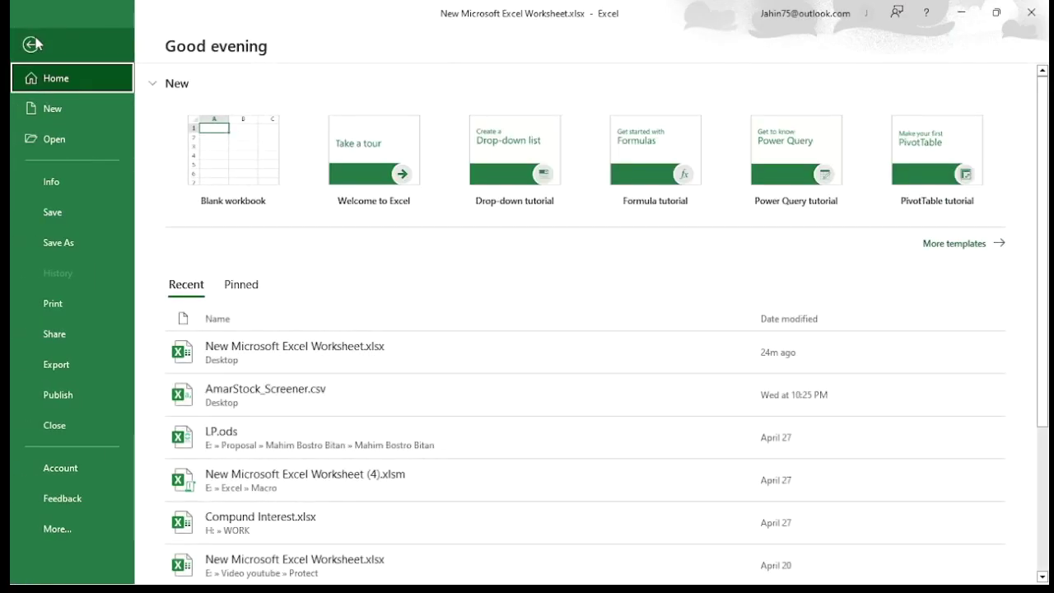
{"action": "left_click", "coordinate": [59, 529]}
{"action": "left_click", "coordinate": [198, 399]}
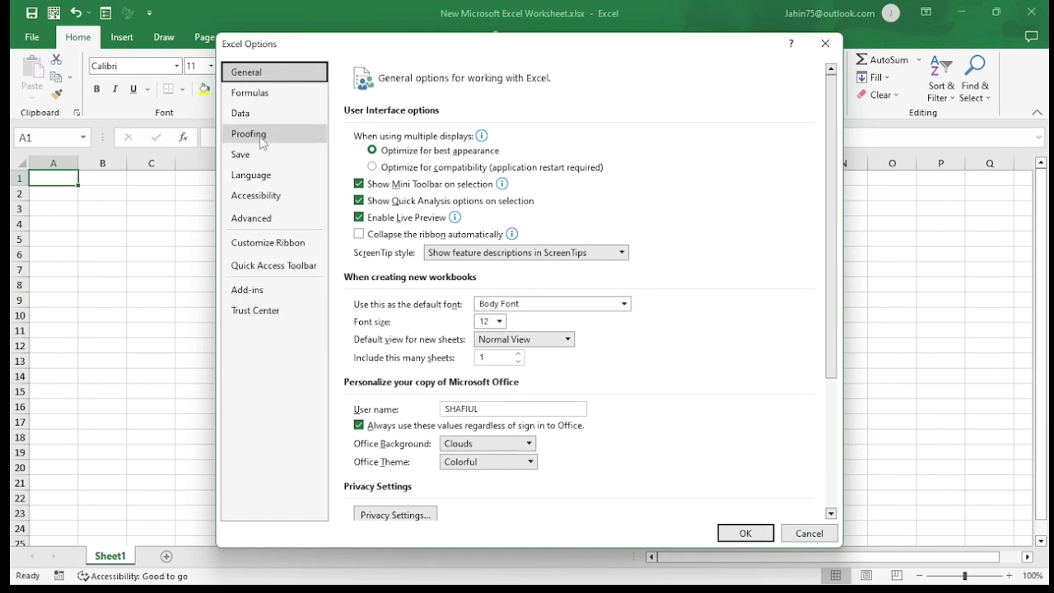
{"action": "left_click", "coordinate": [261, 221]}
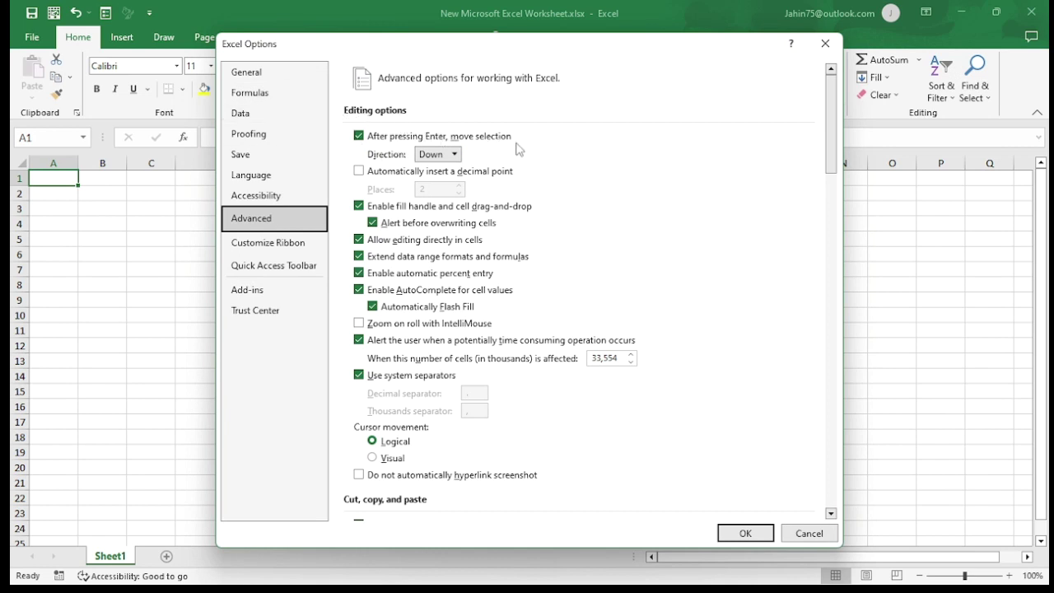
{"action": "left_click", "coordinate": [457, 158]}
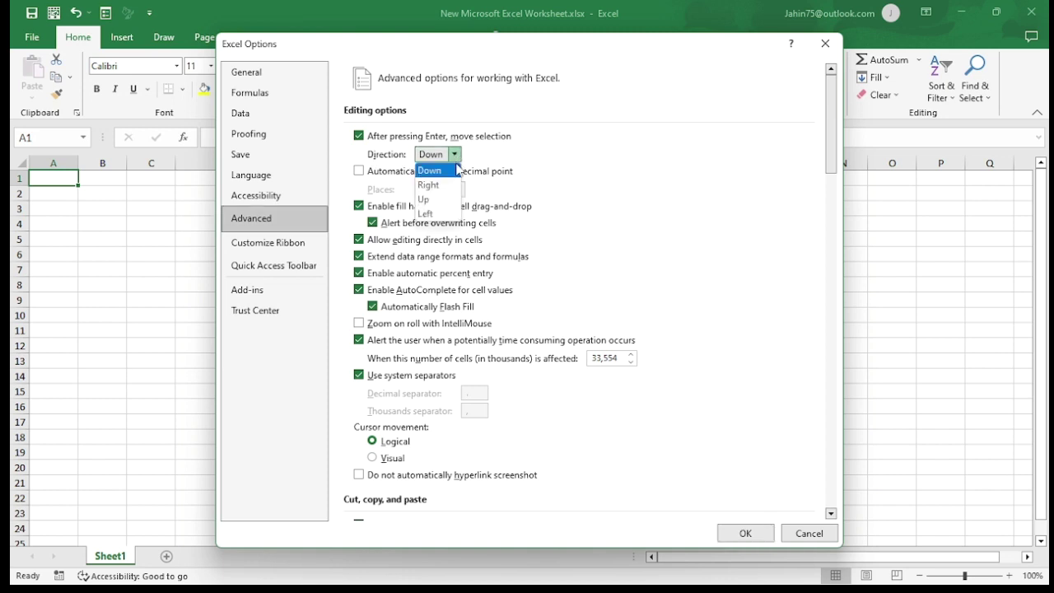
{"action": "left_click", "coordinate": [445, 186]}
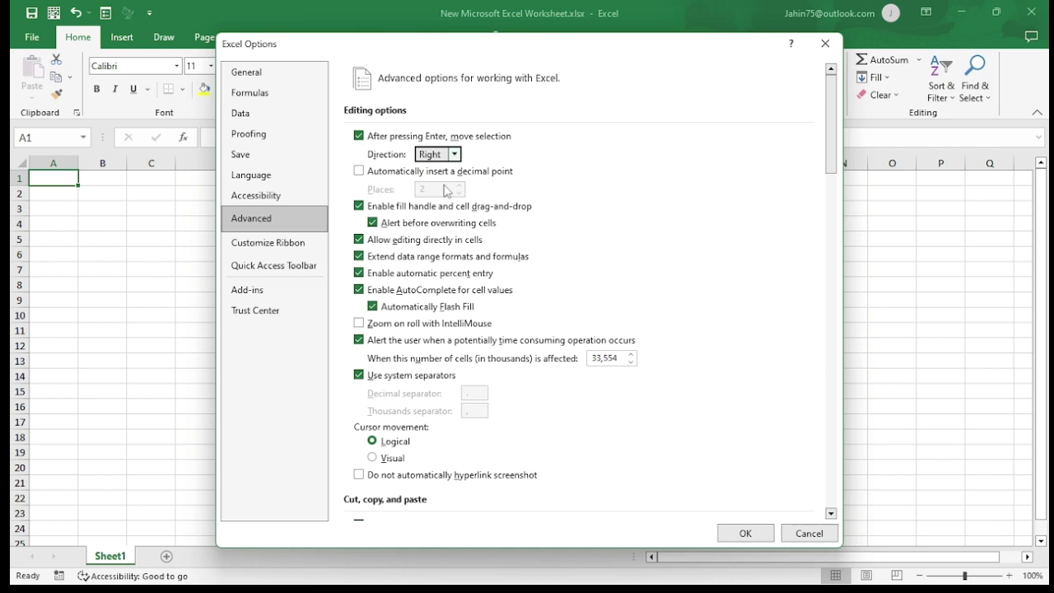
{"action": "left_click", "coordinate": [762, 532]}
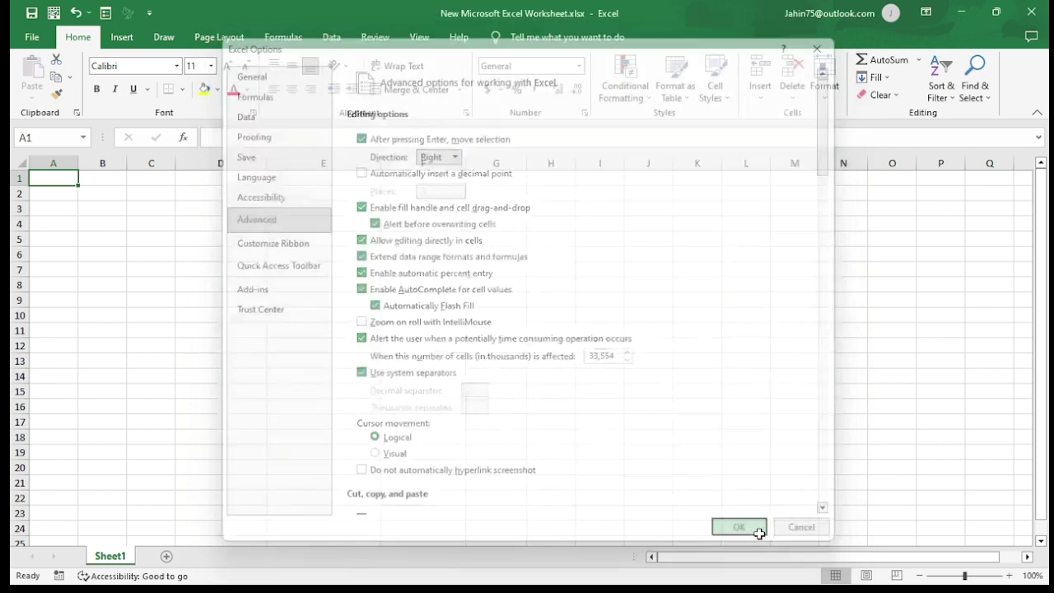
{"action": "left_click", "coordinate": [496, 378]}
{"action": "left_click", "coordinate": [262, 275]}
{"action": "left_click", "coordinate": [66, 181]}
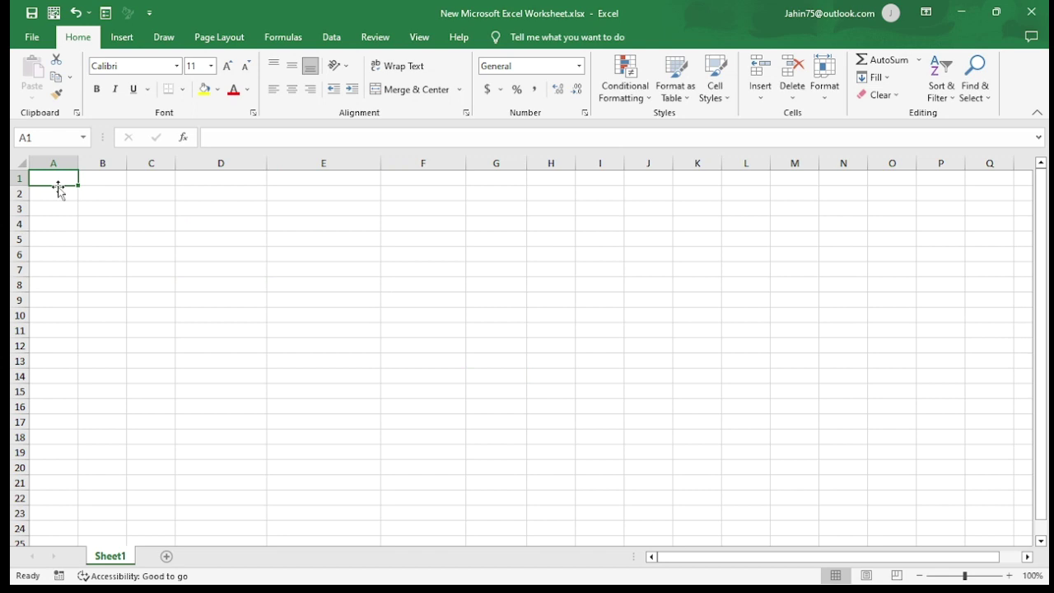
Step: Type the heading 'name' into A1
{"action": "left_click", "coordinate": [35, 219]}
{"action": "left_click", "coordinate": [60, 180]}
{"action": "type", "text": "name"}
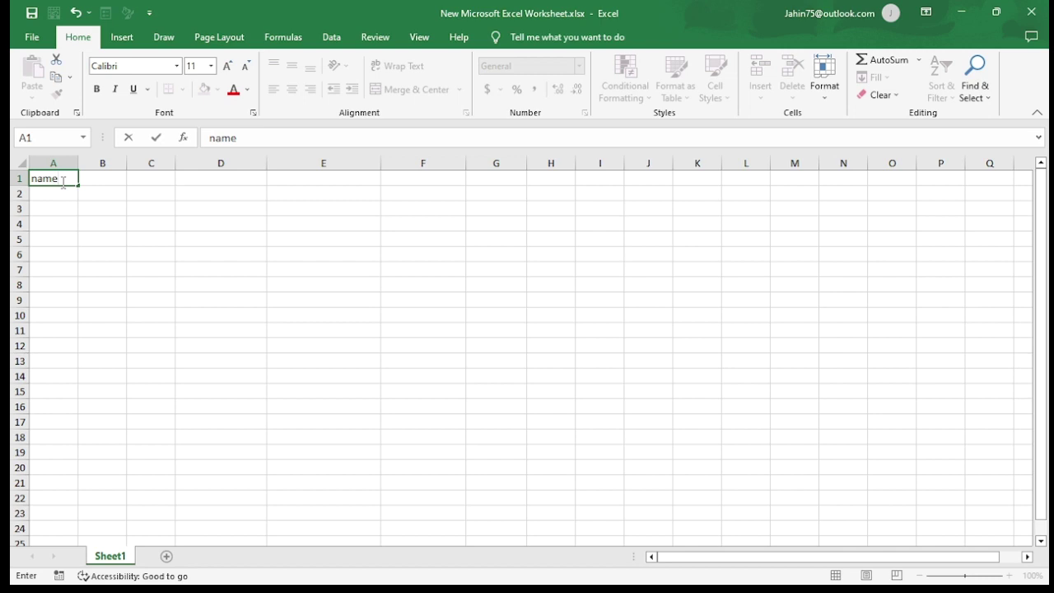
{"action": "key", "text": "Tab"}
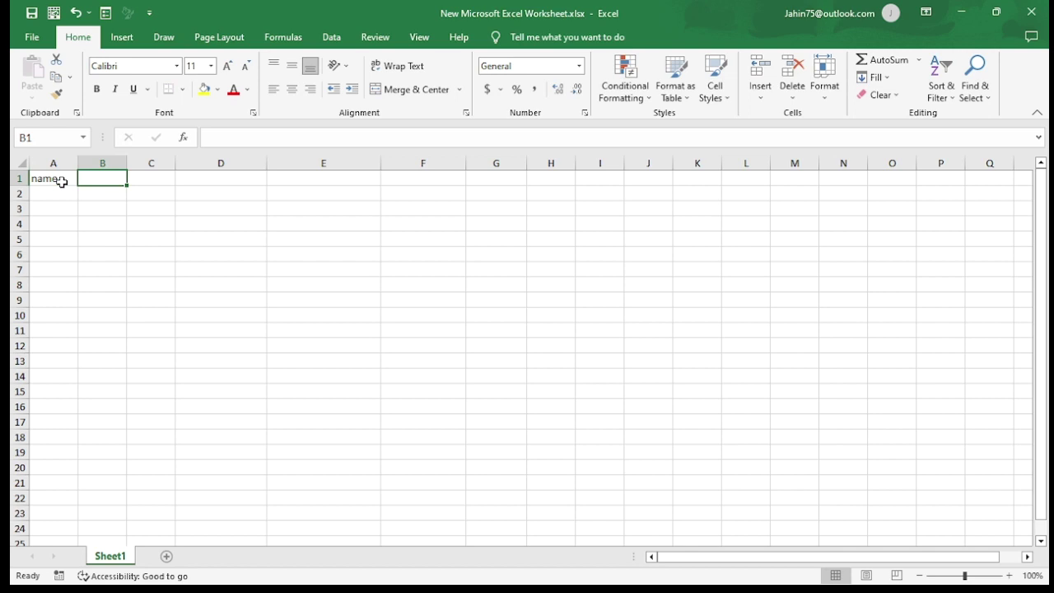
{"action": "left_click_drag", "start_coordinate": [61, 182], "coordinate": [13, 214]}
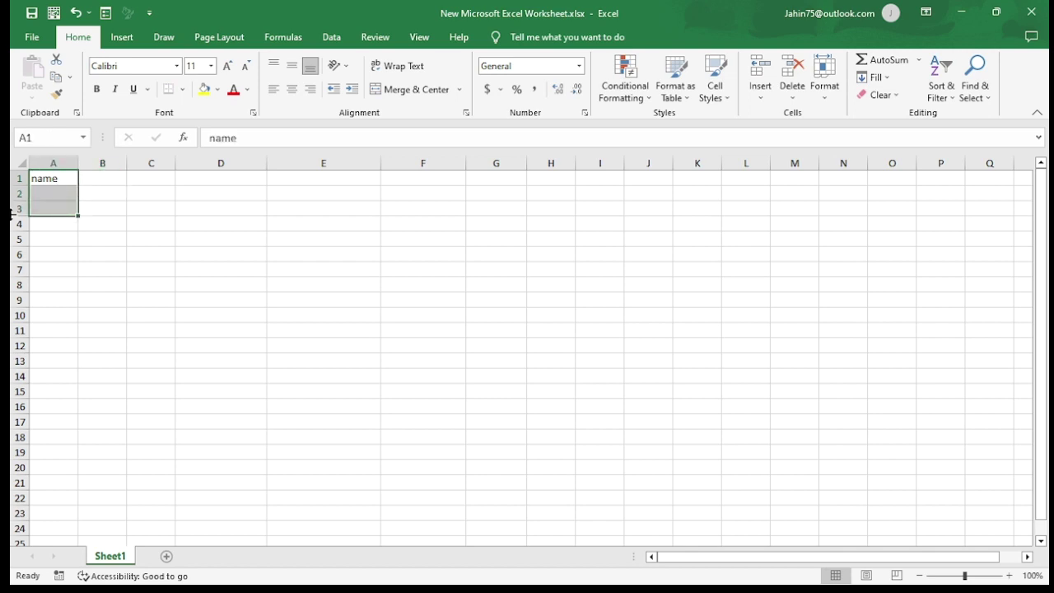
{"action": "left_click", "coordinate": [167, 250]}
{"action": "left_click", "coordinate": [42, 180]}
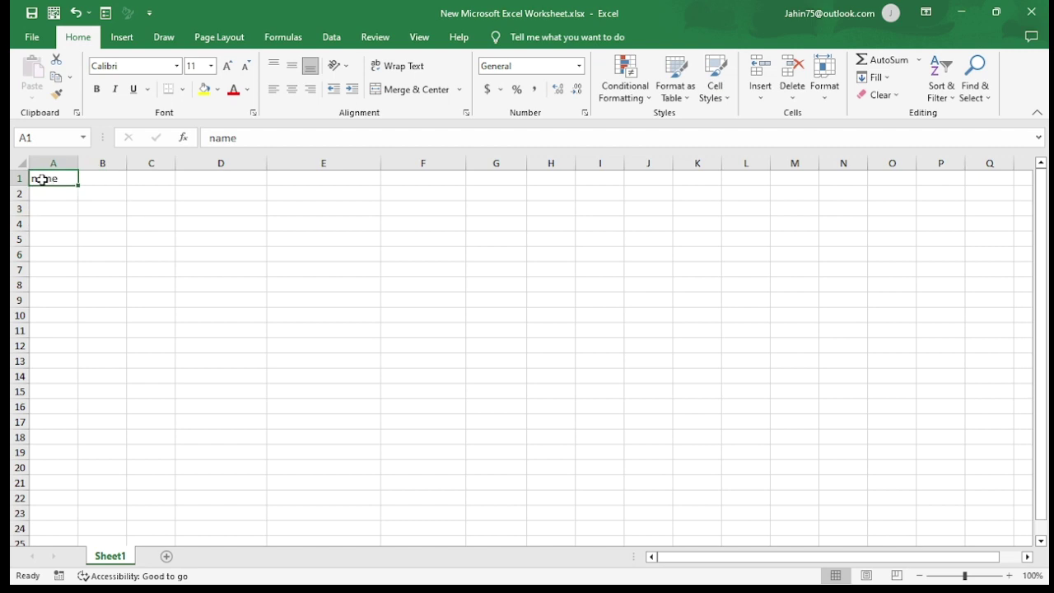
{"action": "key", "text": "Tab"}
Step: Enter the headings 'job' in B1 and 'student' in C1
{"action": "type", "text": "j"}
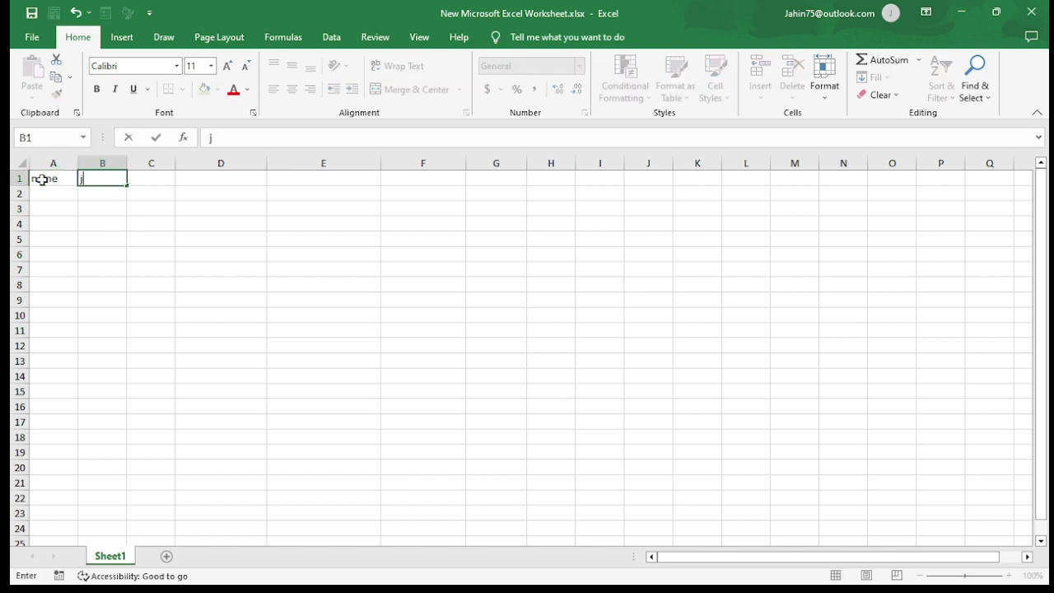
{"action": "type", "text": "ob"}
{"action": "key", "text": "Tab"}
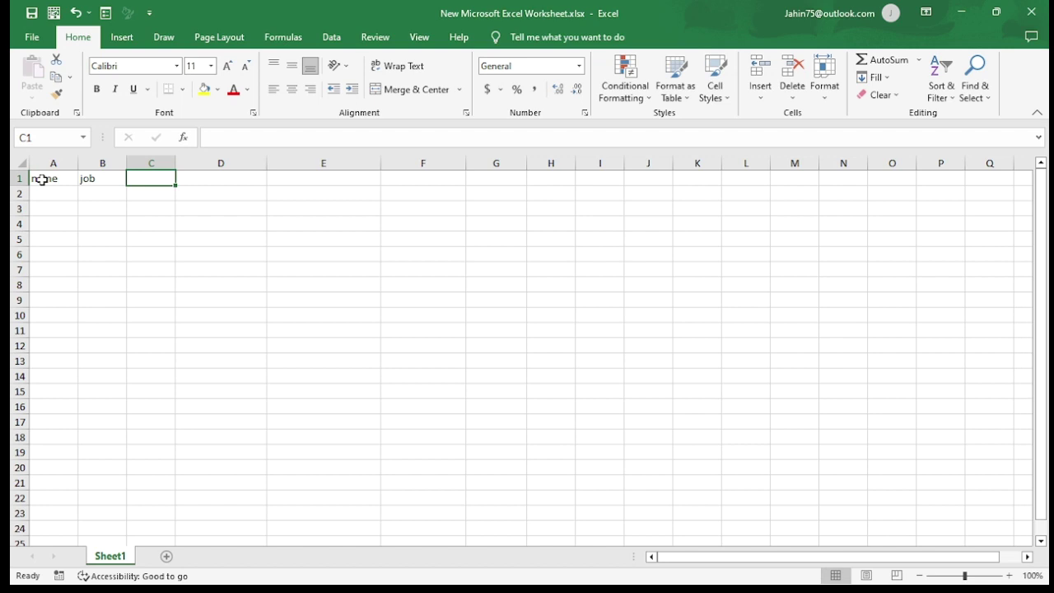
{"action": "type", "text": "student"}
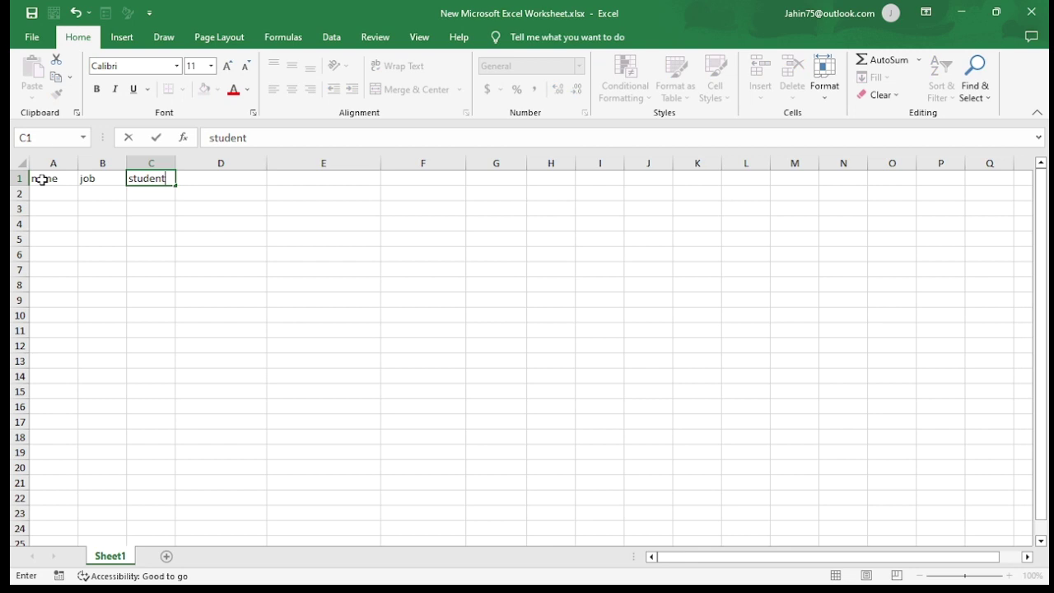
{"action": "key", "text": "Tab"}
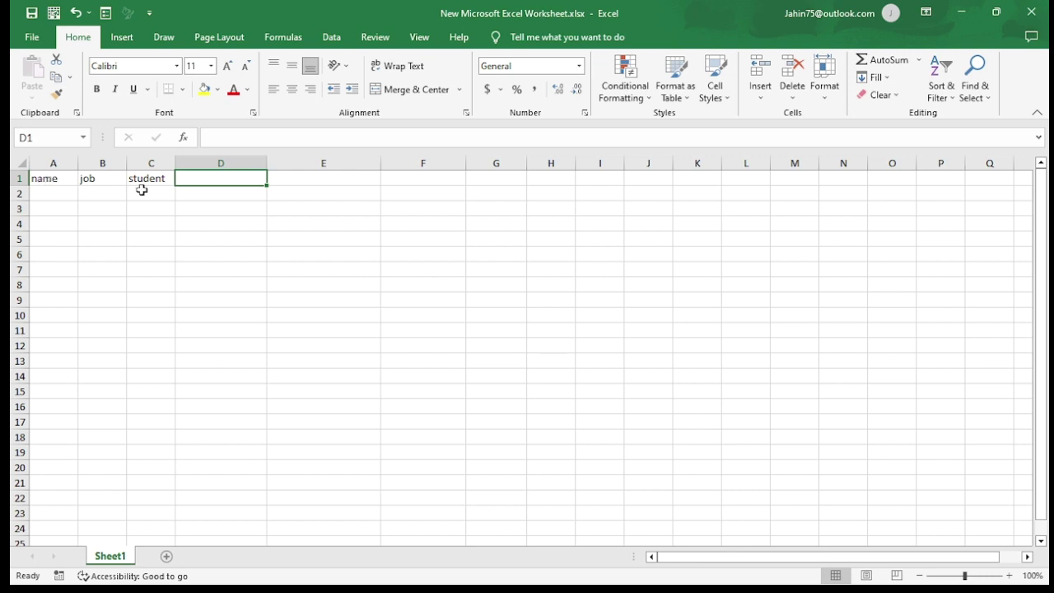
{"action": "left_click", "coordinate": [172, 208]}
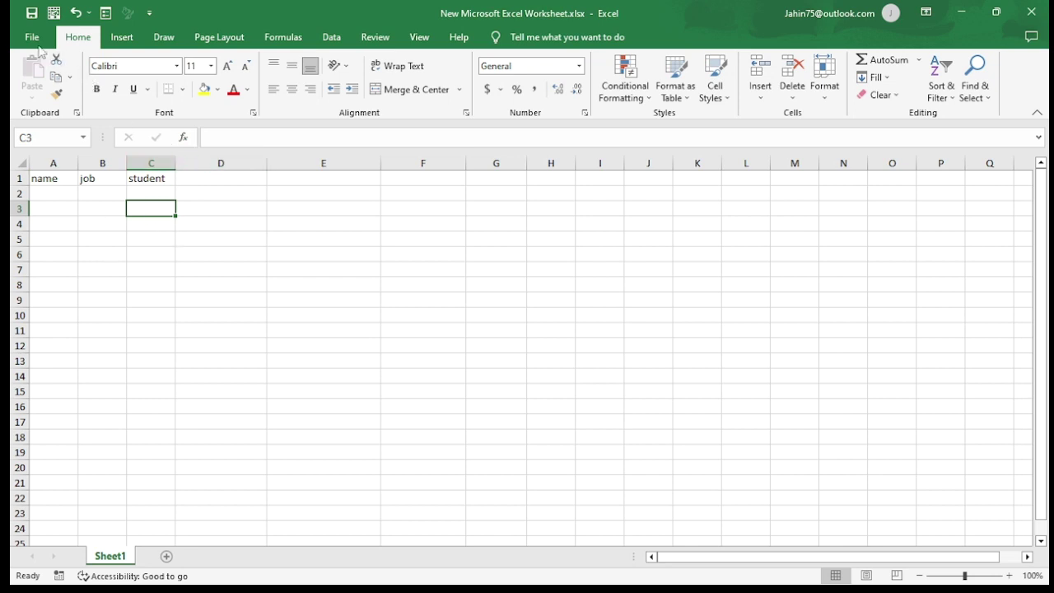
Step: In Excel Options > Advanced, change the after-Enter move direction from Right back to Down
{"action": "left_click", "coordinate": [156, 298]}
{"action": "left_click", "coordinate": [36, 40]}
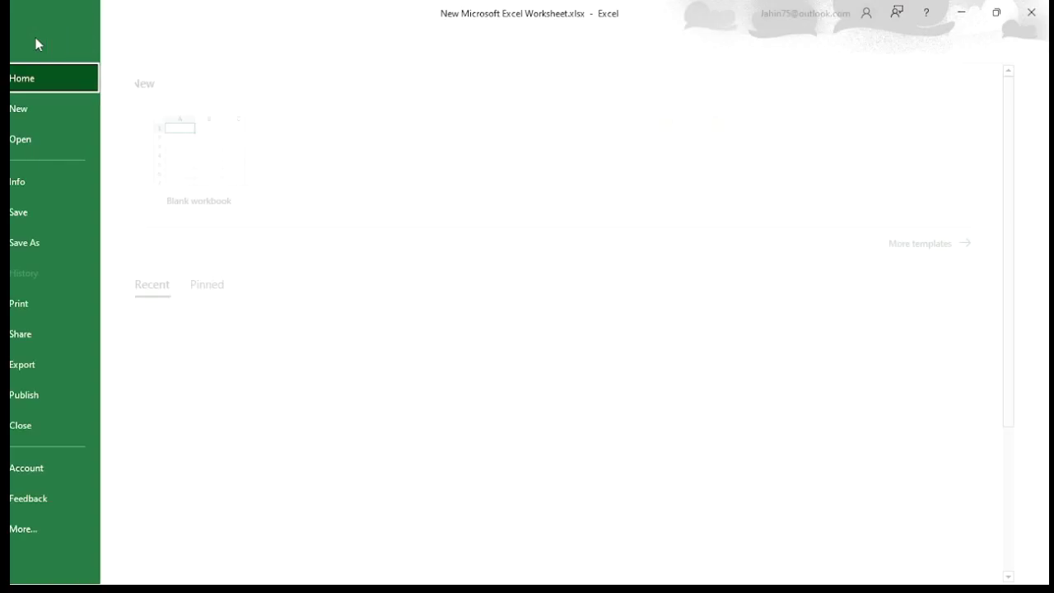
{"action": "left_click", "coordinate": [67, 531]}
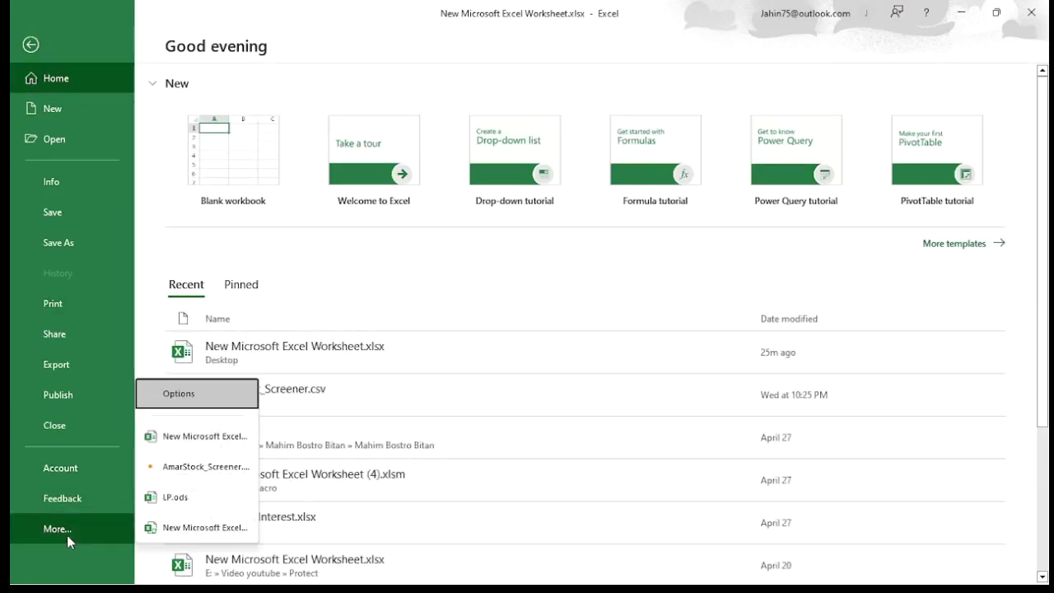
{"action": "left_click", "coordinate": [165, 395]}
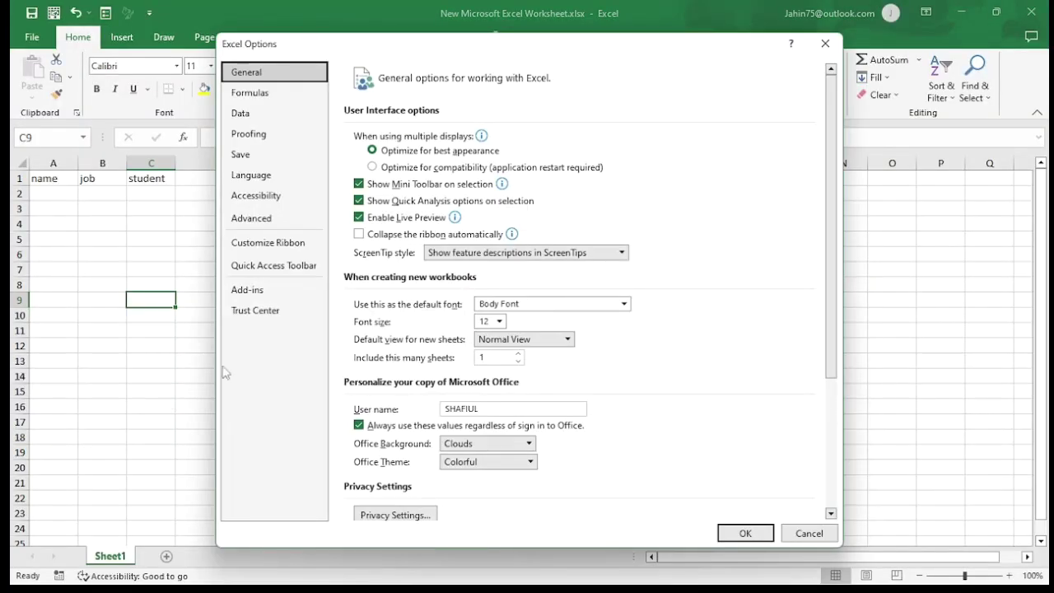
{"action": "left_click", "coordinate": [267, 225]}
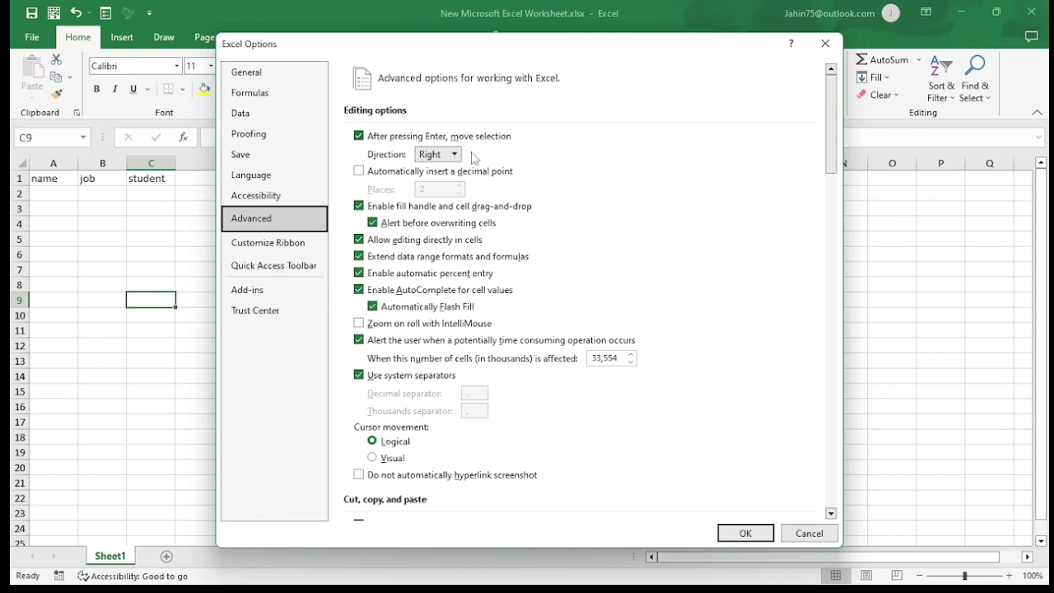
{"action": "left_click", "coordinate": [452, 154]}
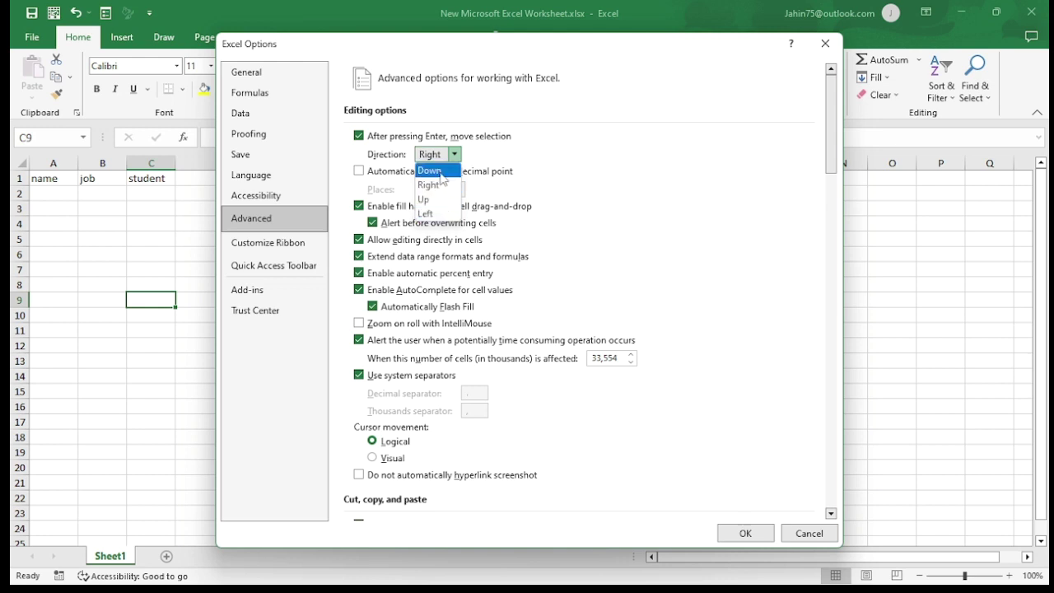
{"action": "left_click", "coordinate": [442, 173]}
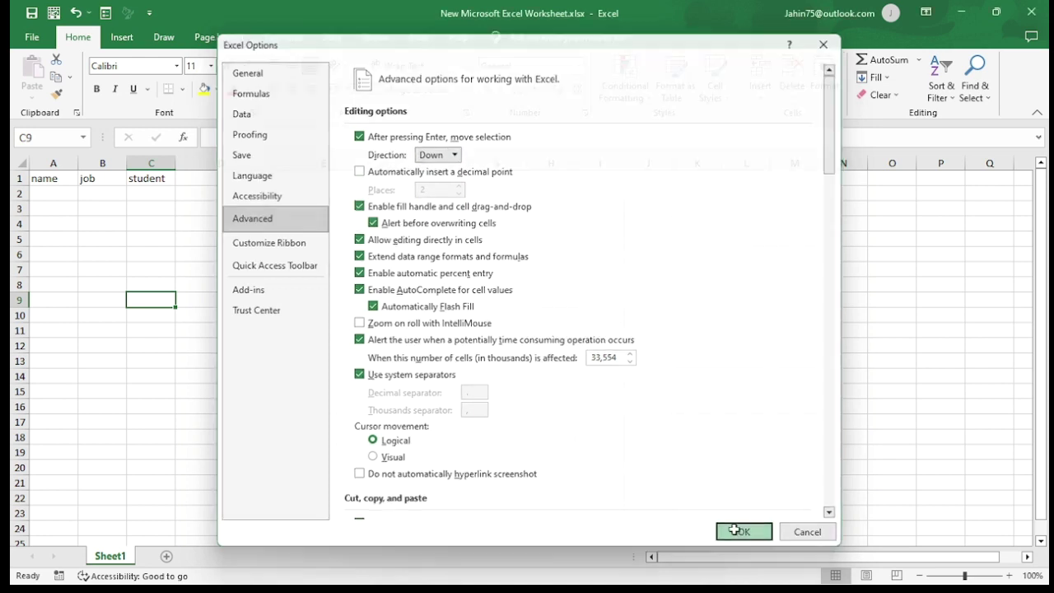
{"action": "left_click", "coordinate": [741, 532]}
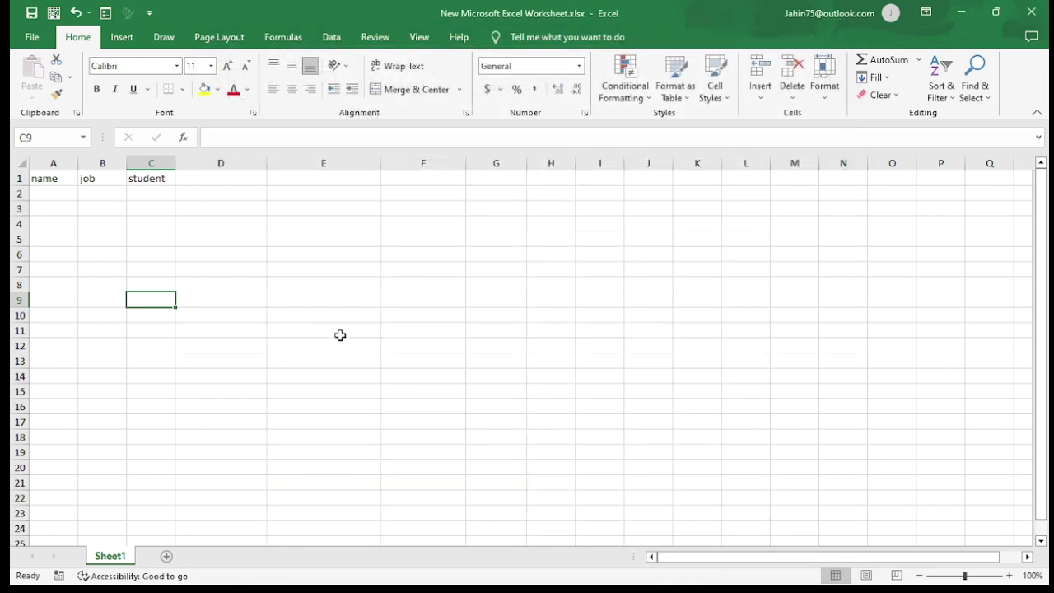